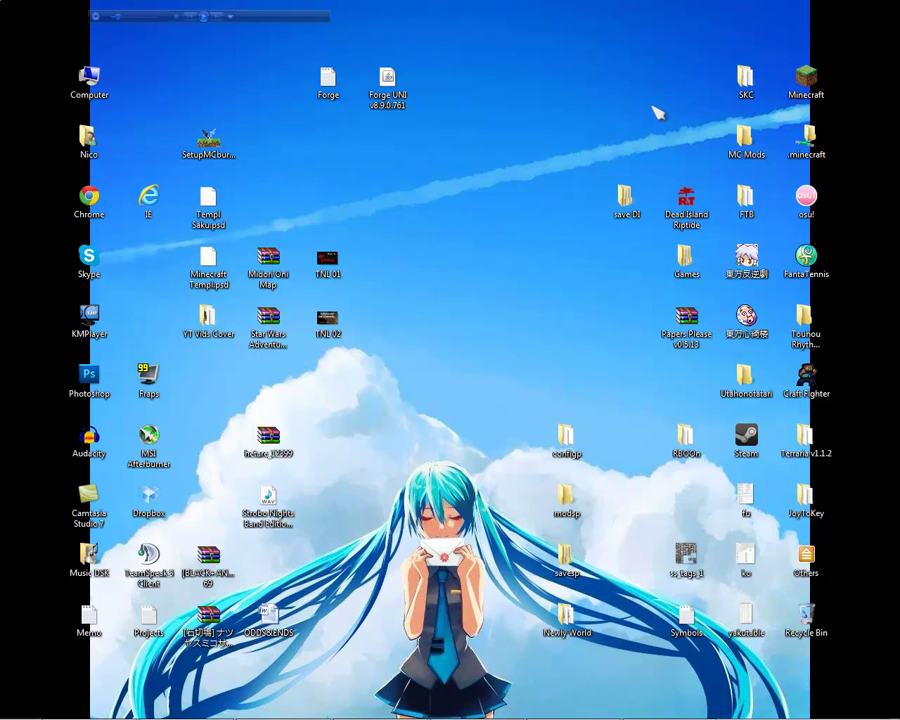
Launch Minecraft.exe, allow it to run, and move the launcher window higher
click(812, 84)
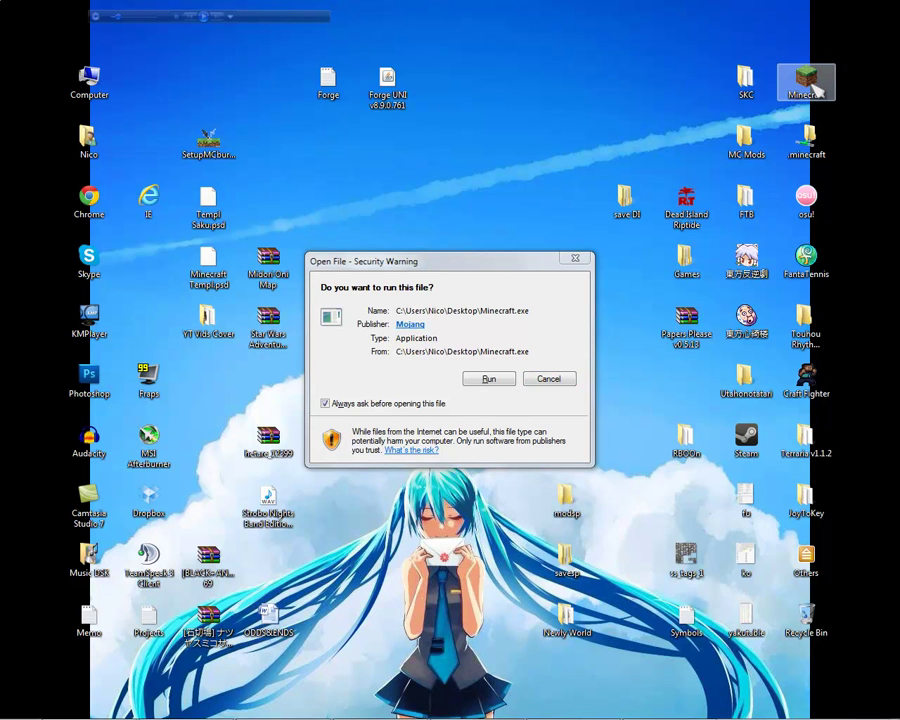
click(500, 378)
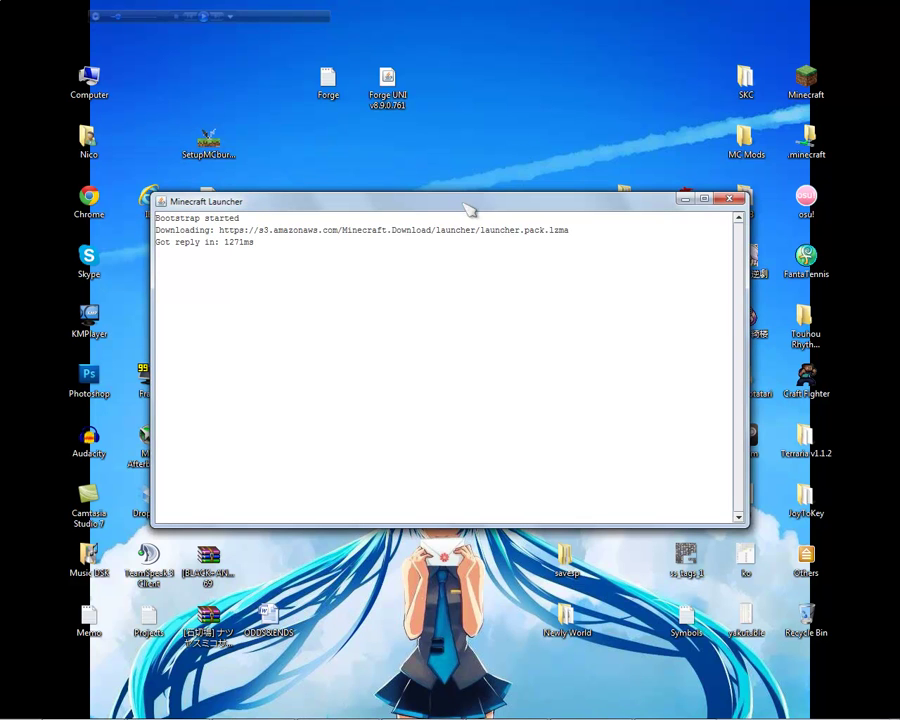
drag(466, 206, 467, 167)
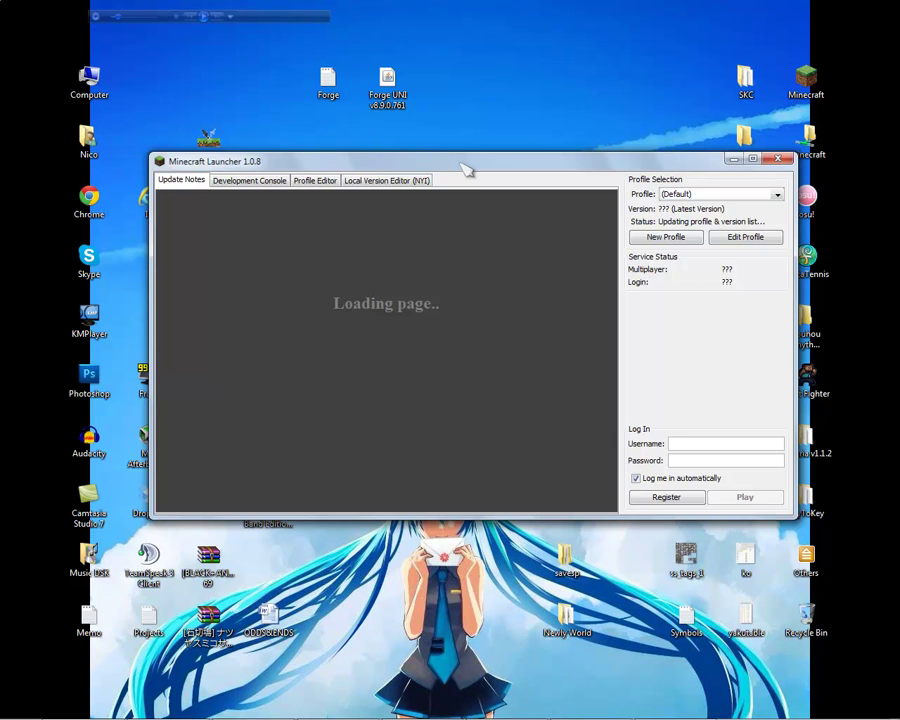
mouse_move(463, 165)
mouse_down()
mouse_move(458, 172)
mouse_move(458, 163)
mouse_up()
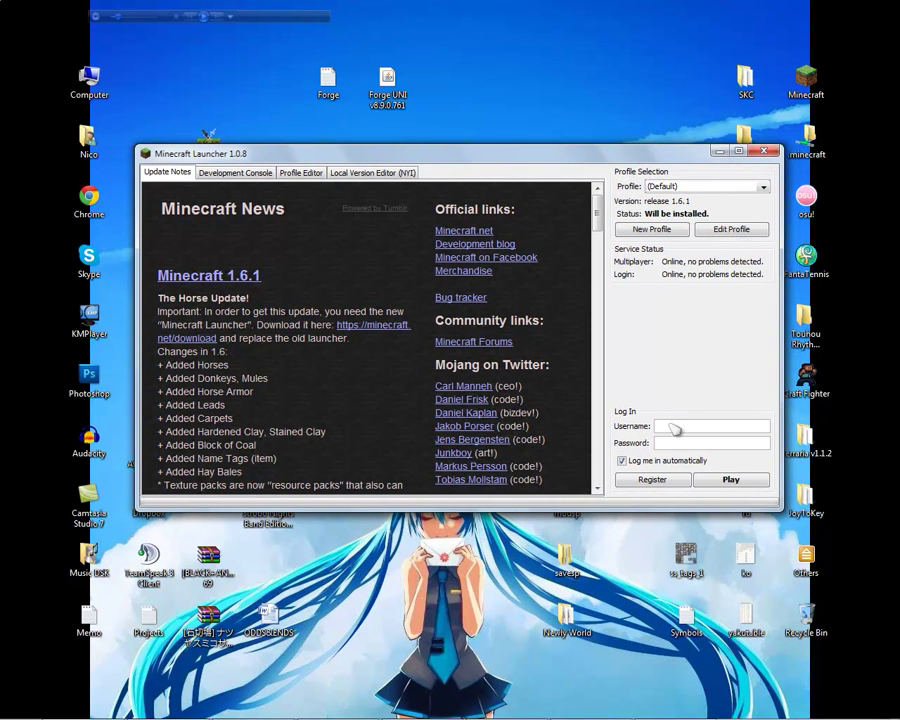
Turn off automatic login, log in and play Minecraft 1.6.1, then close the game
click(624, 461)
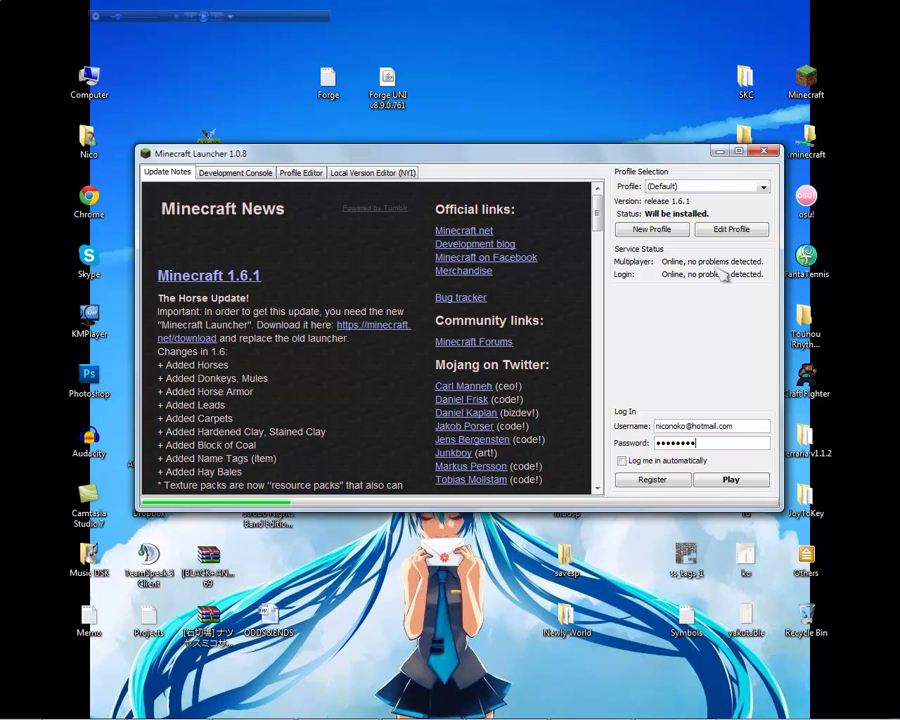
click(737, 481)
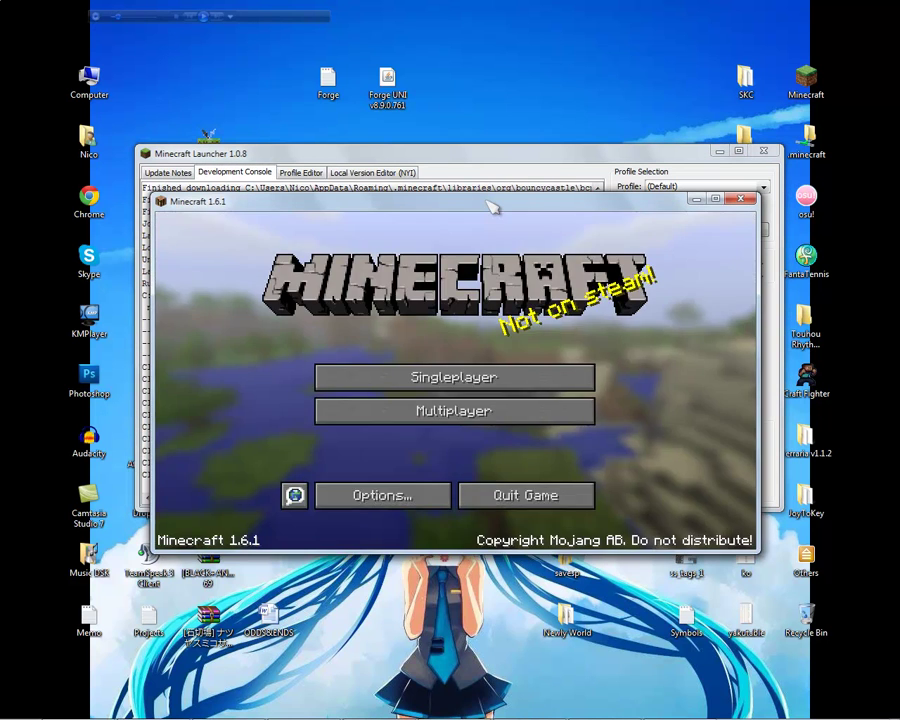
drag(490, 205, 495, 180)
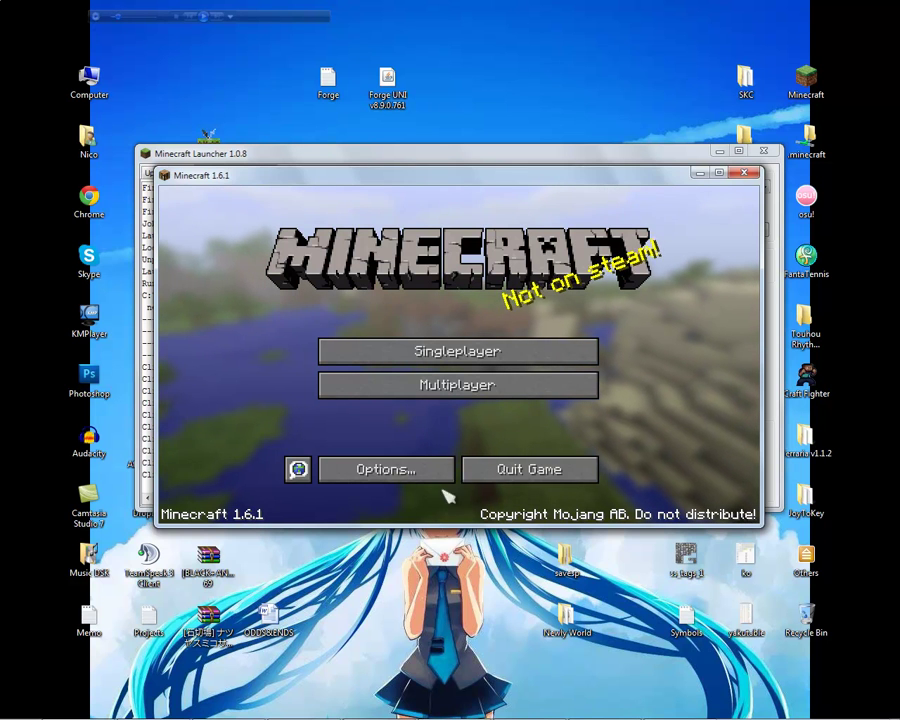
click(501, 472)
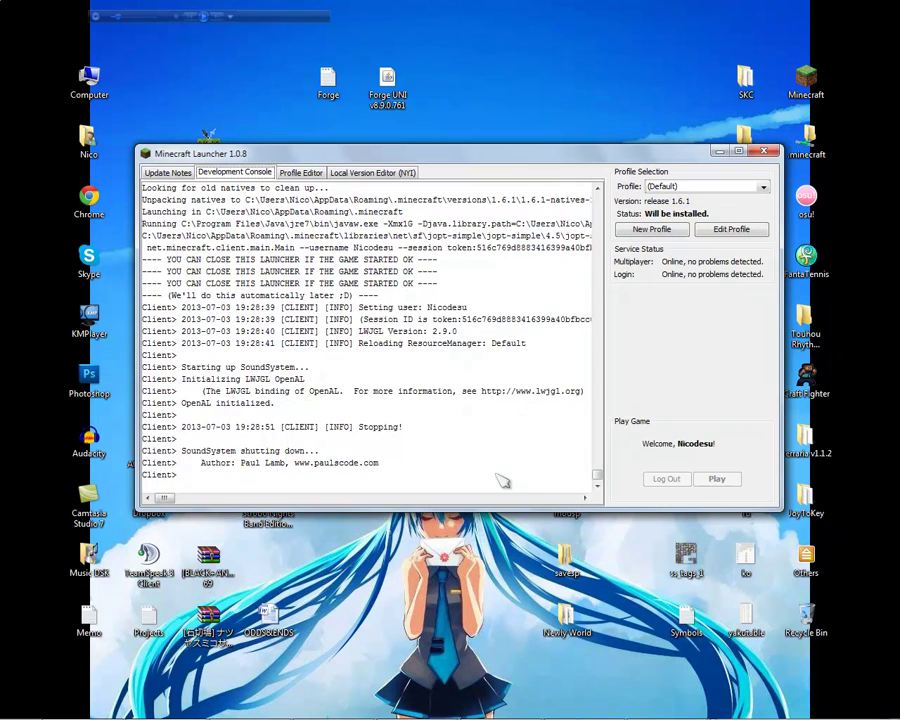
Close the Minecraft Launcher and search the Start menu for %appdata%
click(766, 152)
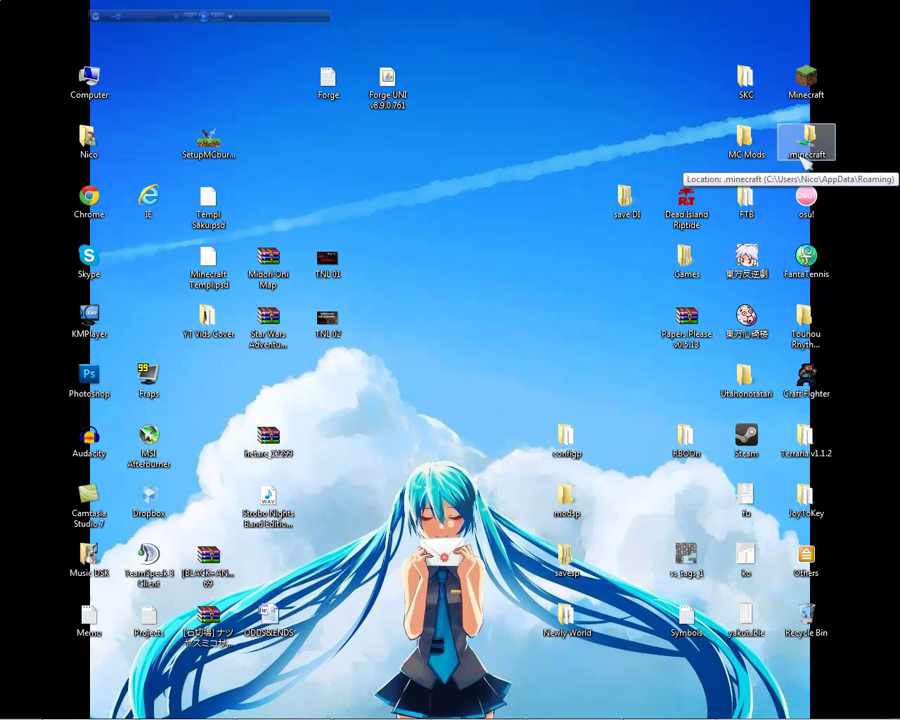
click(20, 708)
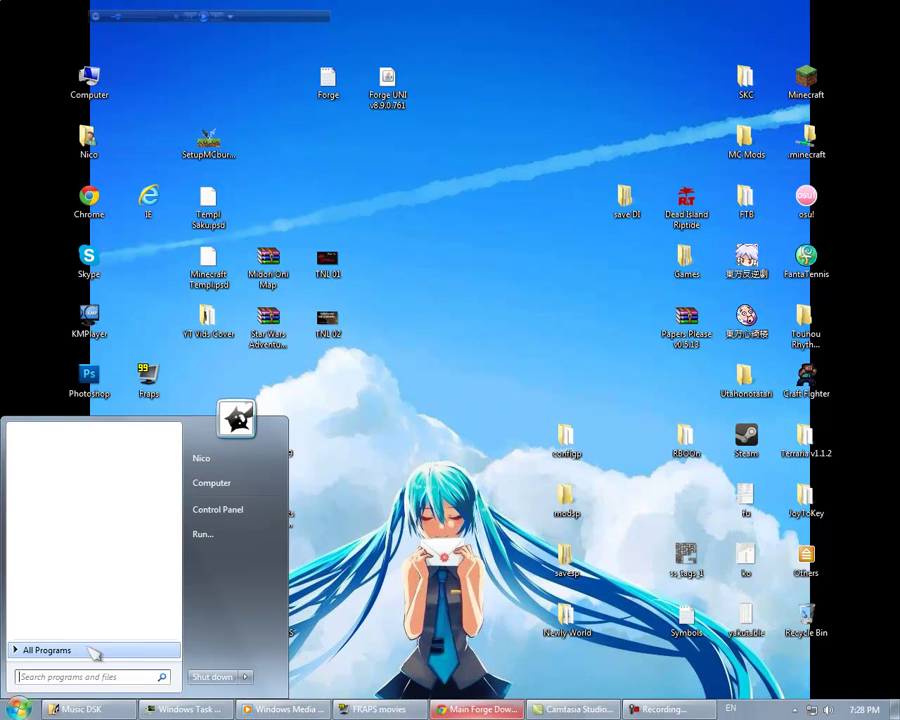
click(75, 679)
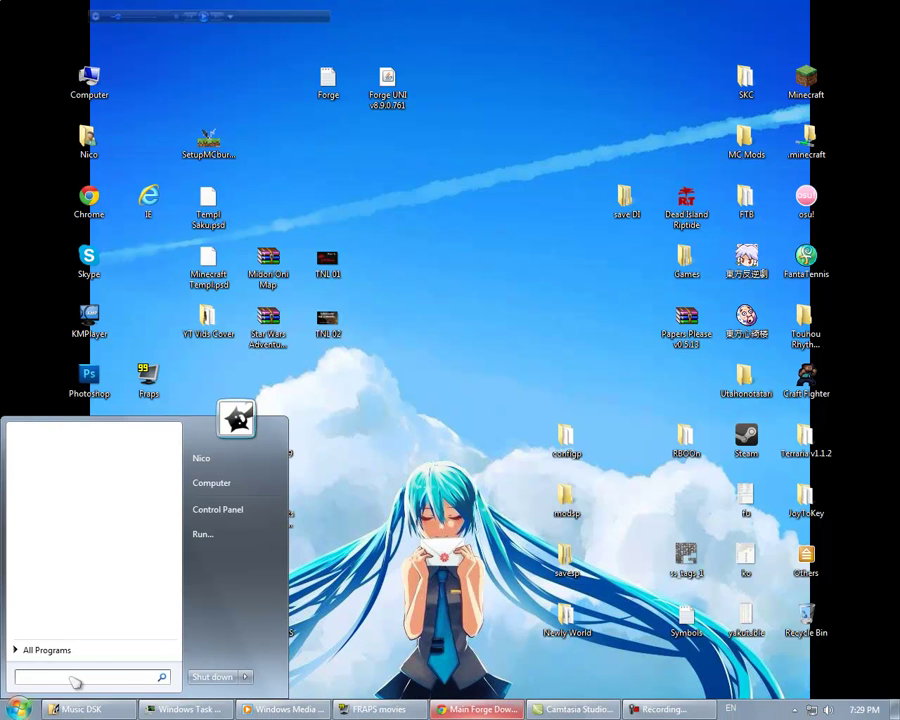
text(%appdata%)
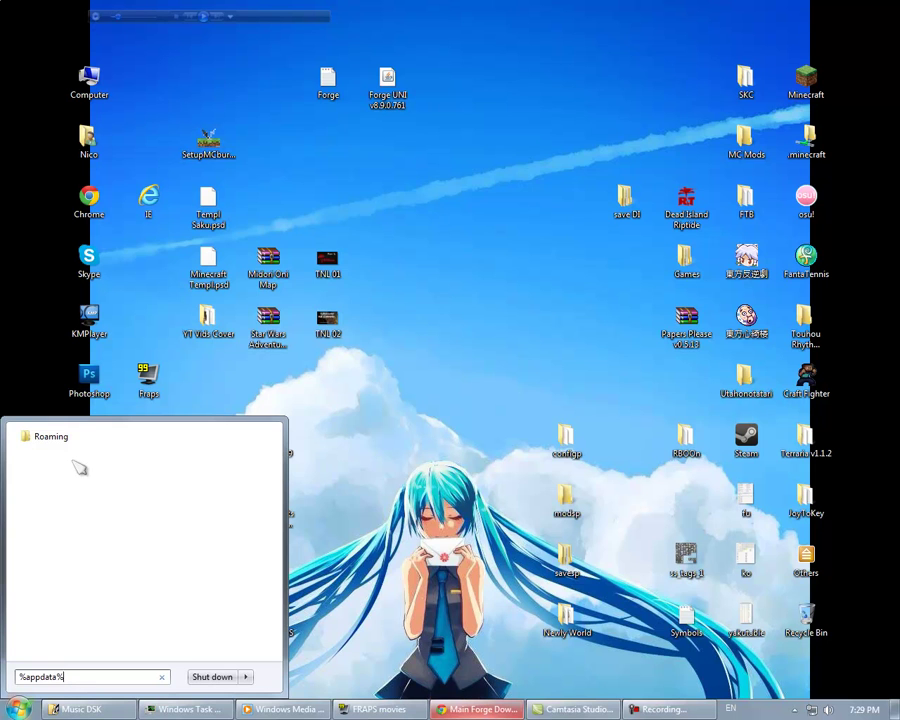
Navigate to the Roaming > .minecraft > versions folder
click(50, 437)
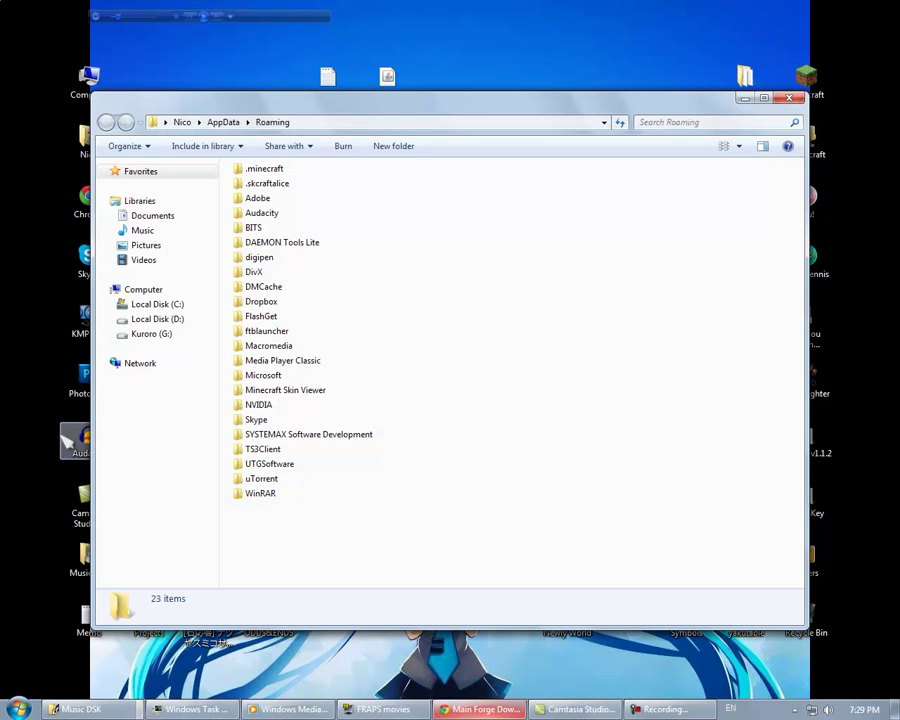
double_click(276, 170)
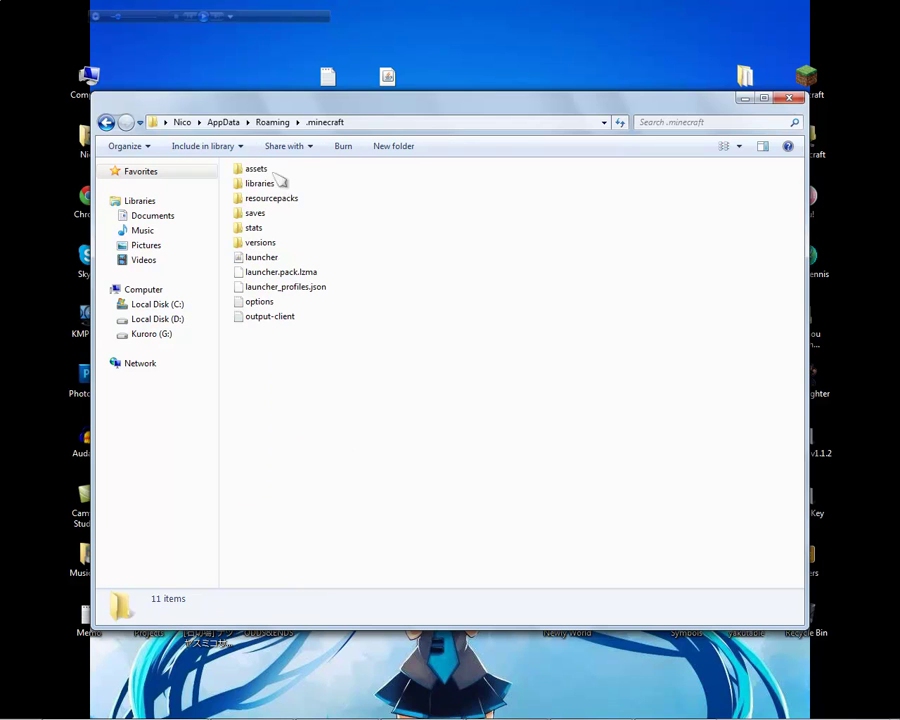
drag(395, 373, 368, 220)
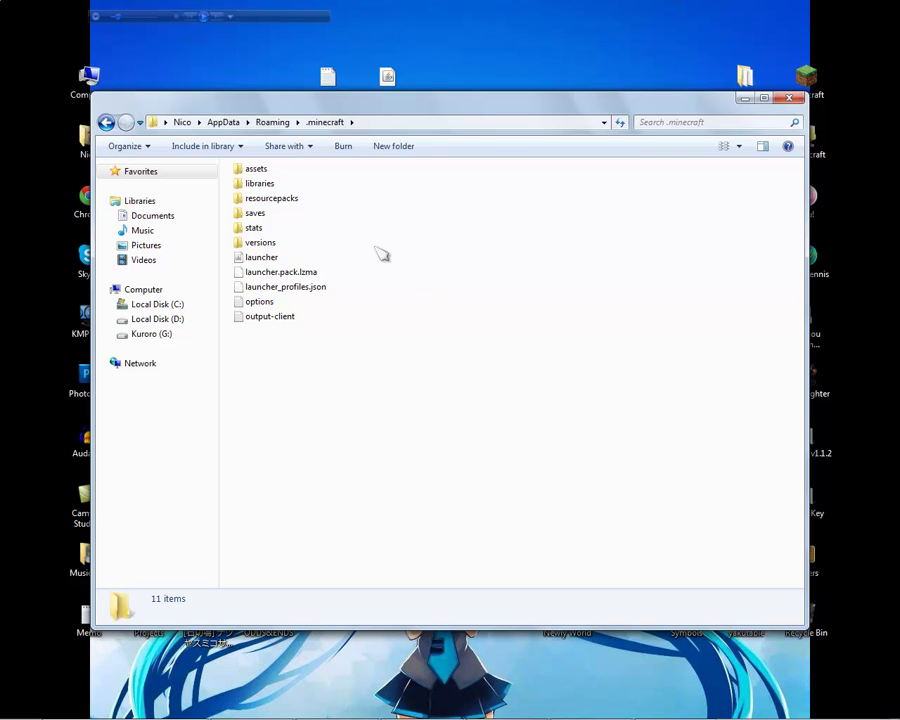
double_click(273, 245)
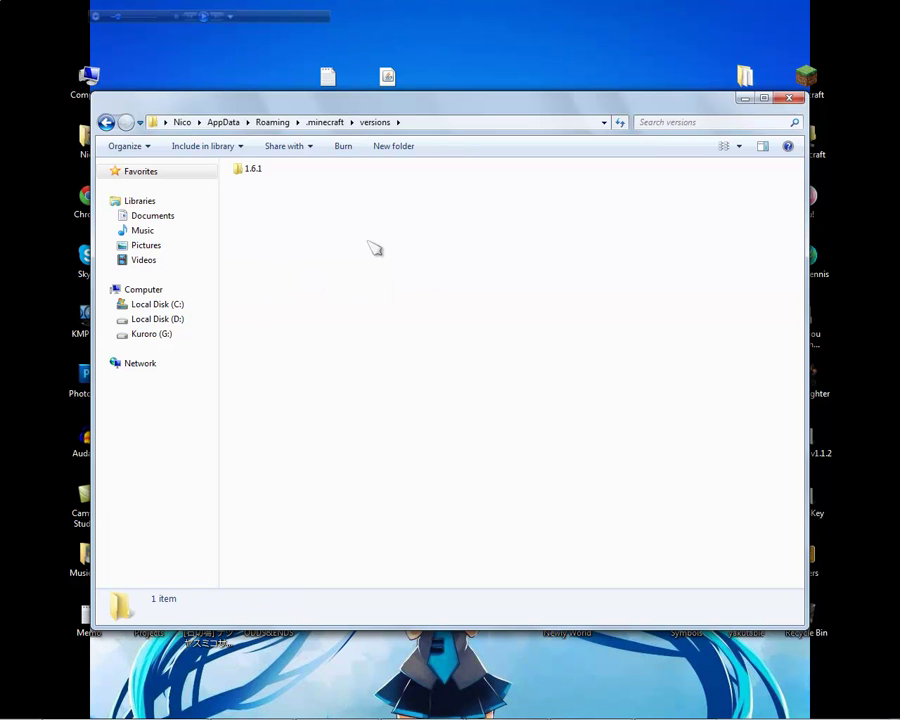
Copy and paste the 1.6.1 folder, then rename the copy to MC-Forge
right_click(258, 175)
click(315, 364)
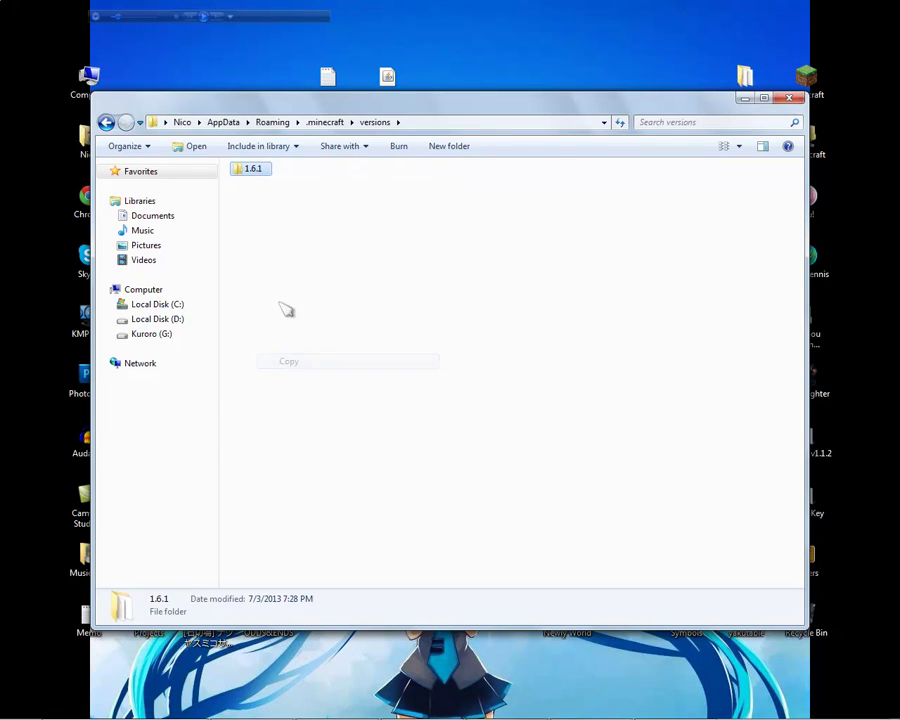
right_click(260, 232)
click(300, 328)
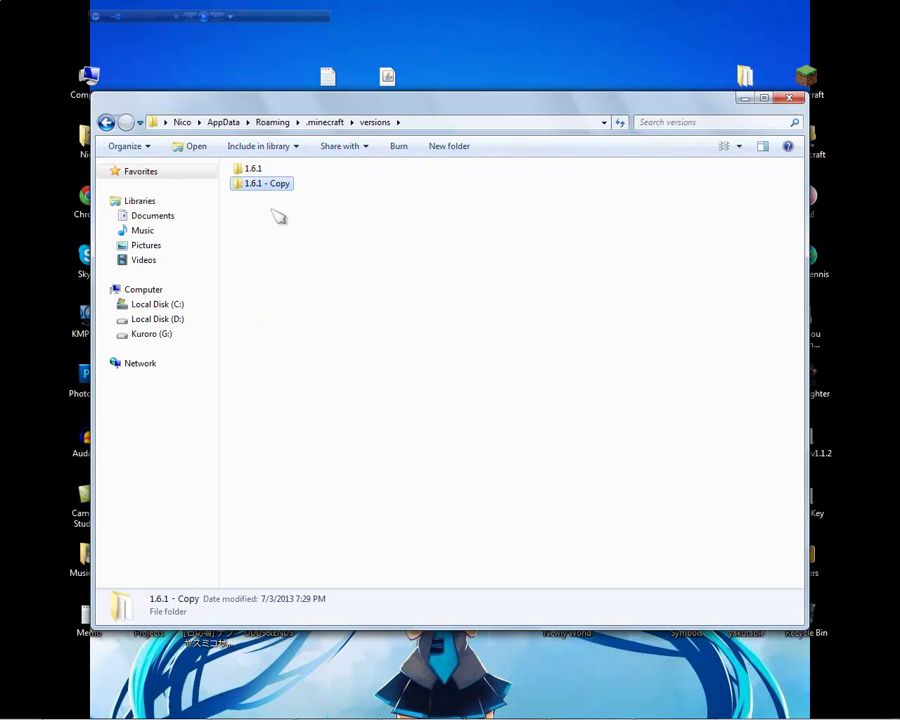
click(287, 240)
click(275, 187)
key(F2)
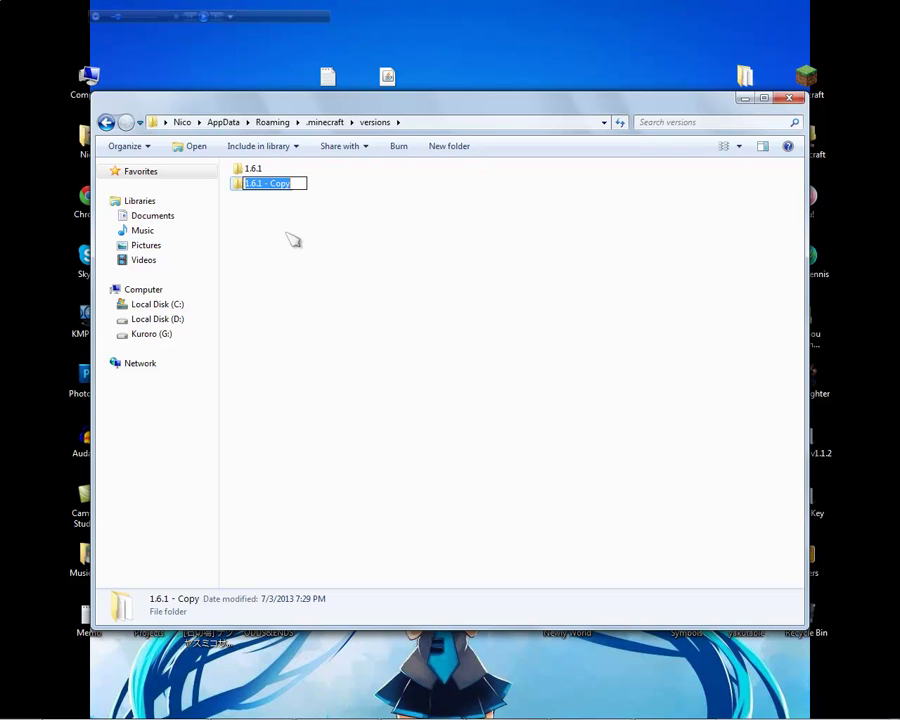
text(MC)
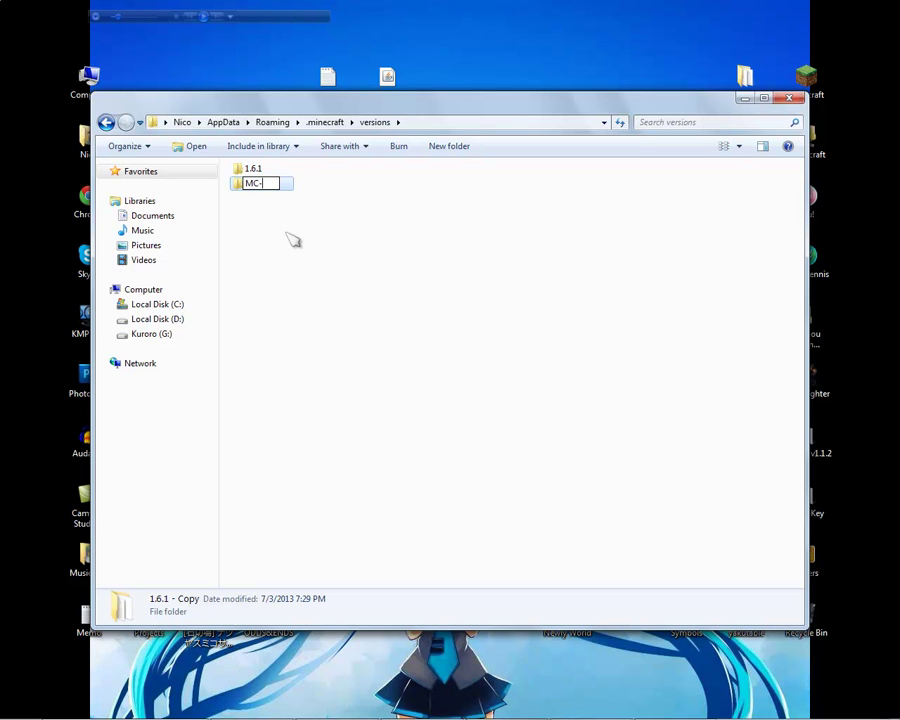
text(-Forg)
click(287, 238)
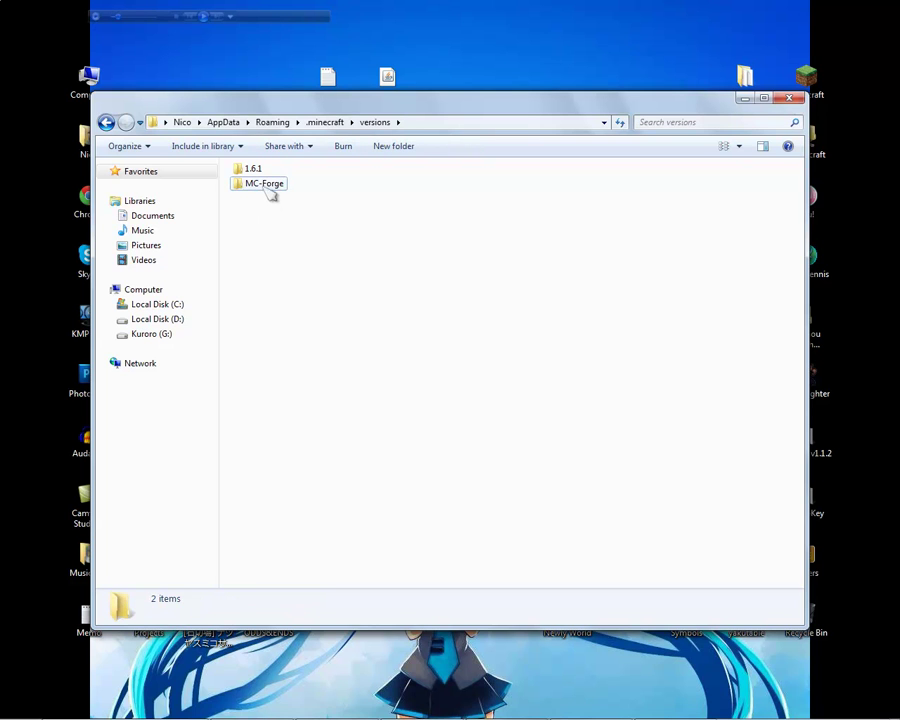
Keep the MC-Forge folder name and open the MC-Forge folder
click(268, 188)
key(F2)
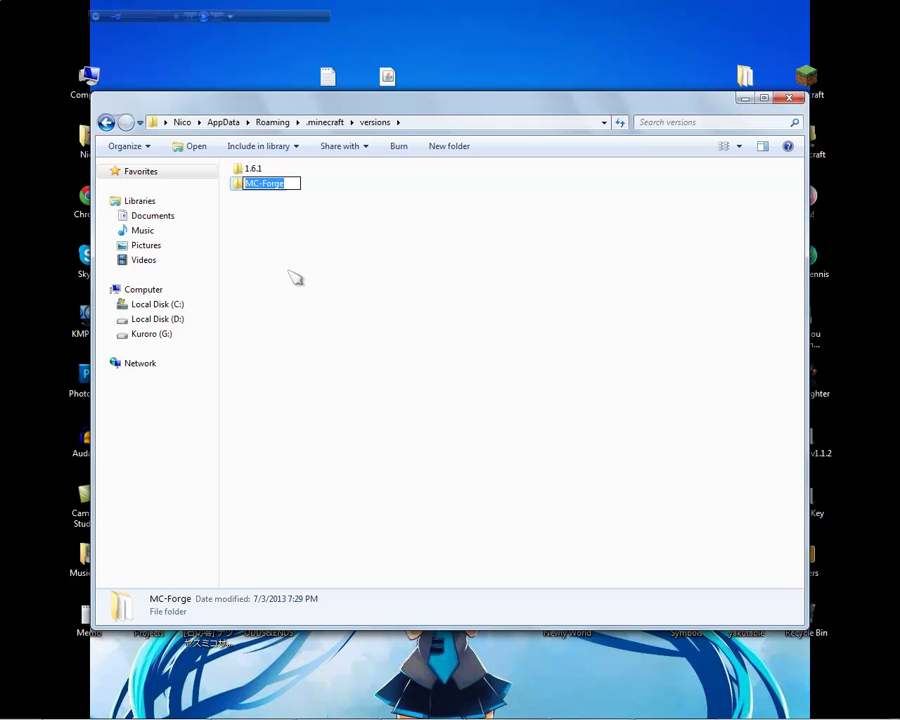
click(295, 278)
double_click(280, 190)
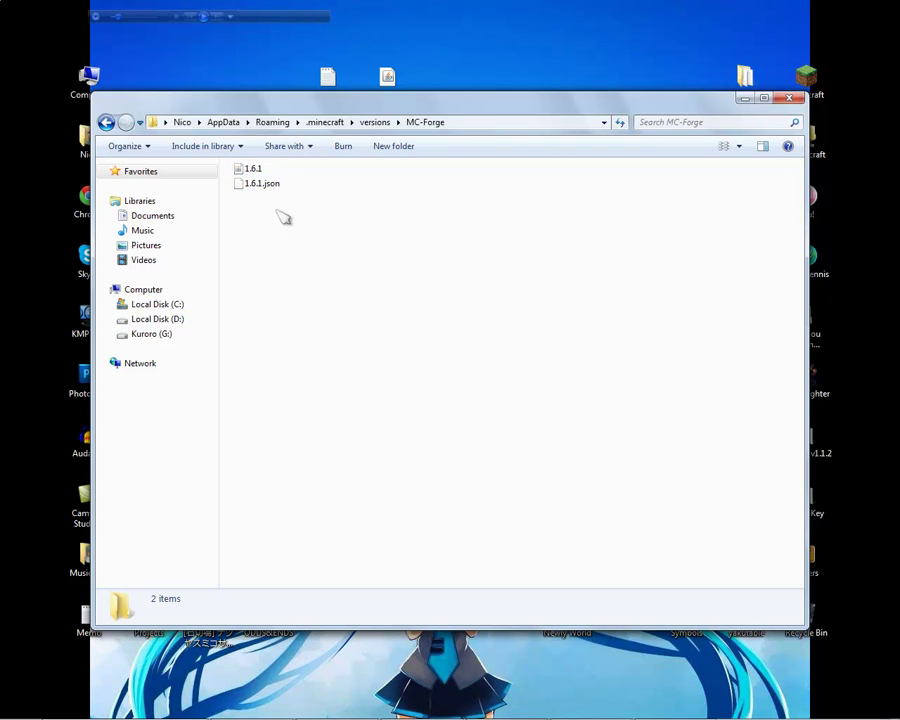
Rename the 1.6.1 jar to MC-Forge and 1.6.1.json to MC-Forge.json
click(258, 170)
key(F2)
text(MC-Forge)
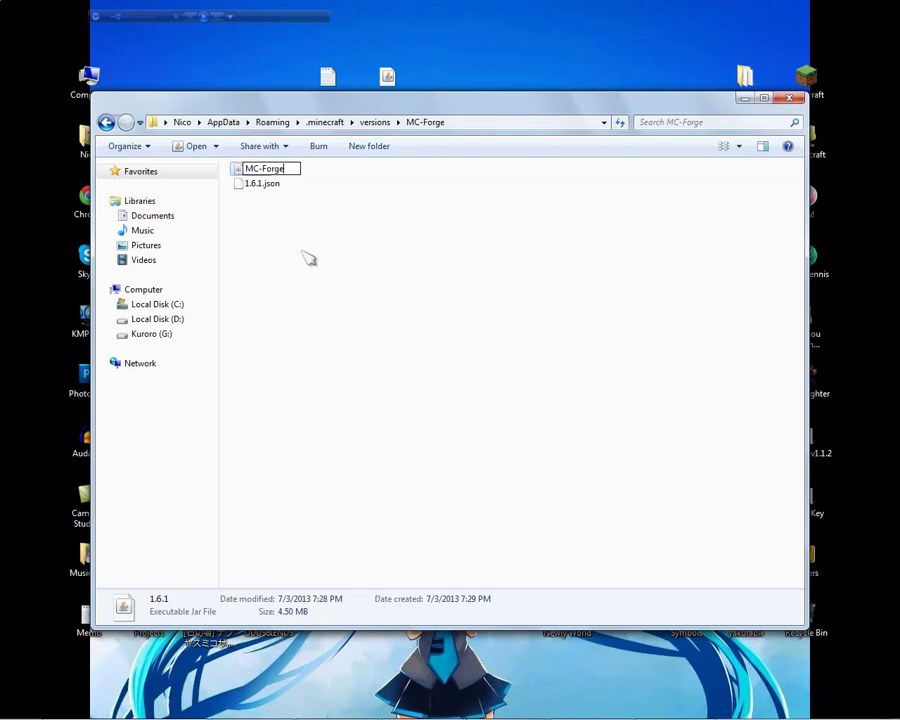
click(309, 259)
click(261, 172)
key(F2)
text(MC-Forge)
click(402, 196)
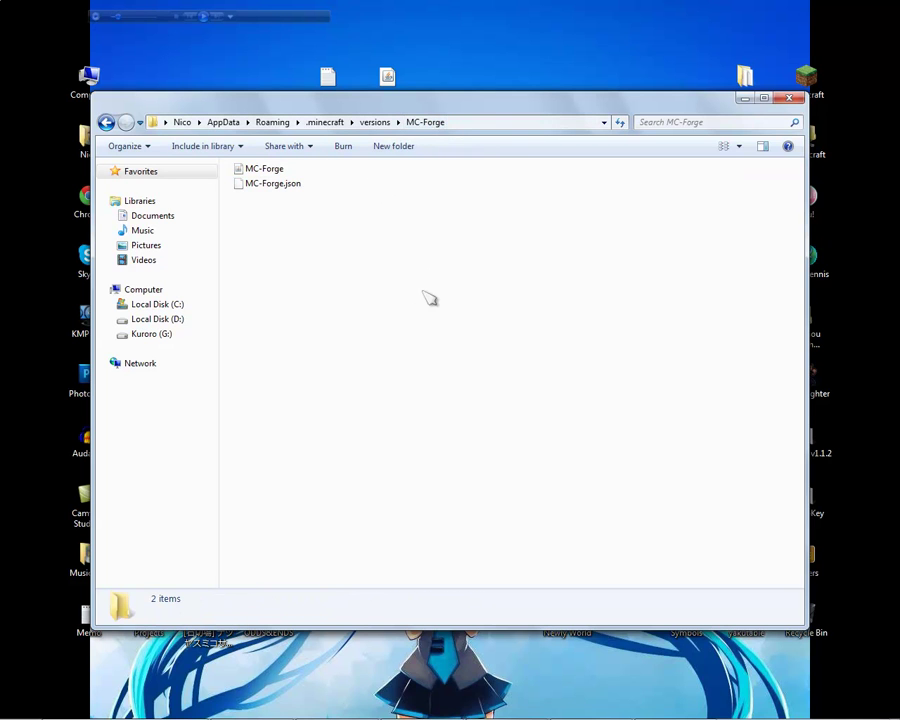
mouse_move(499, 713)
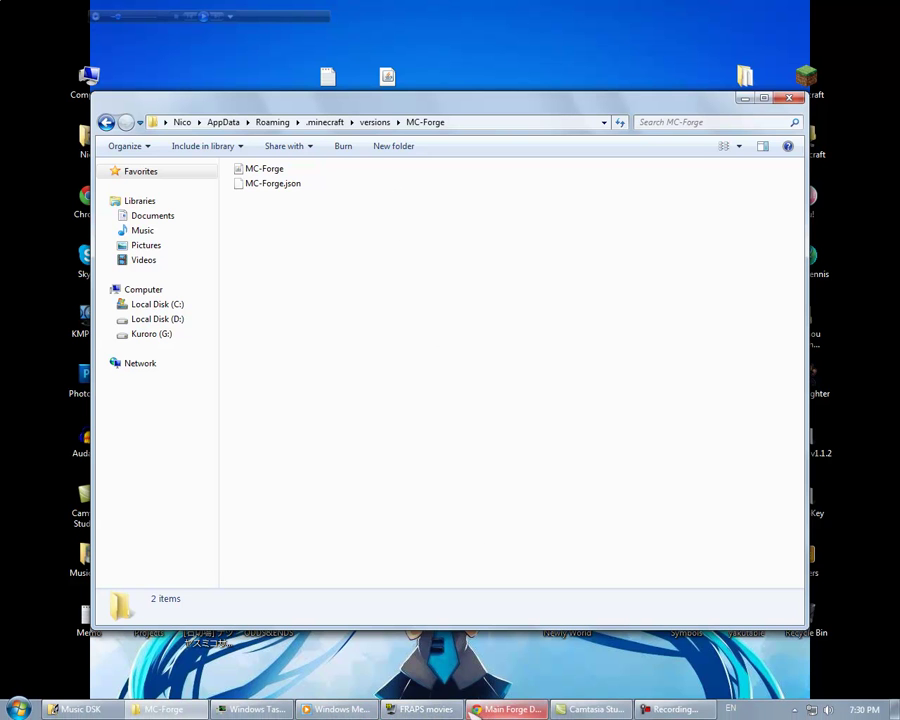
Switch to the Updating & Installing Mods thread in Chrome and find the install guide
click(505, 709)
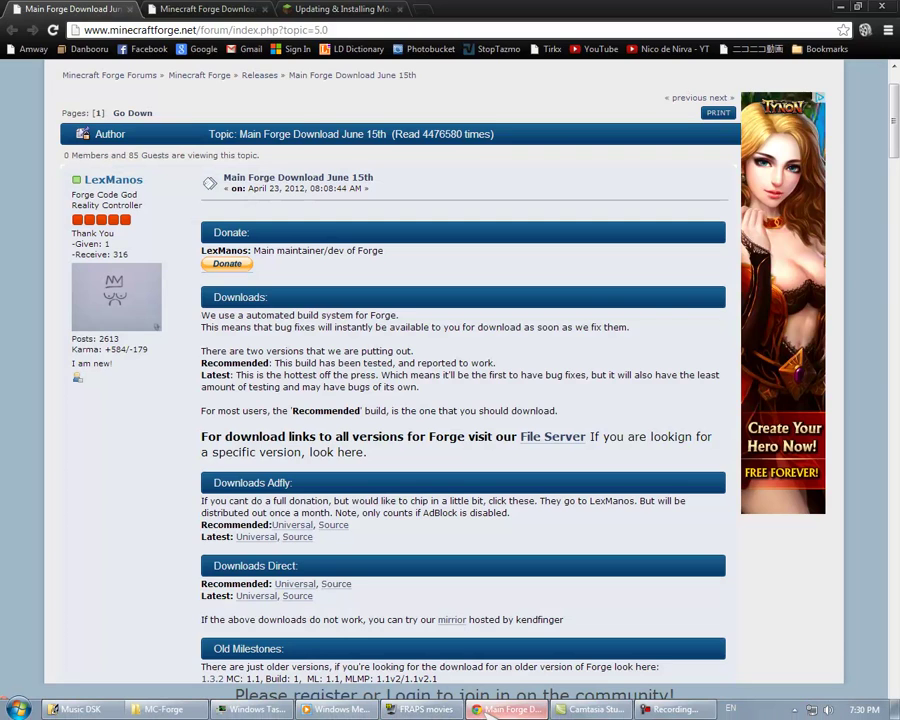
click(338, 9)
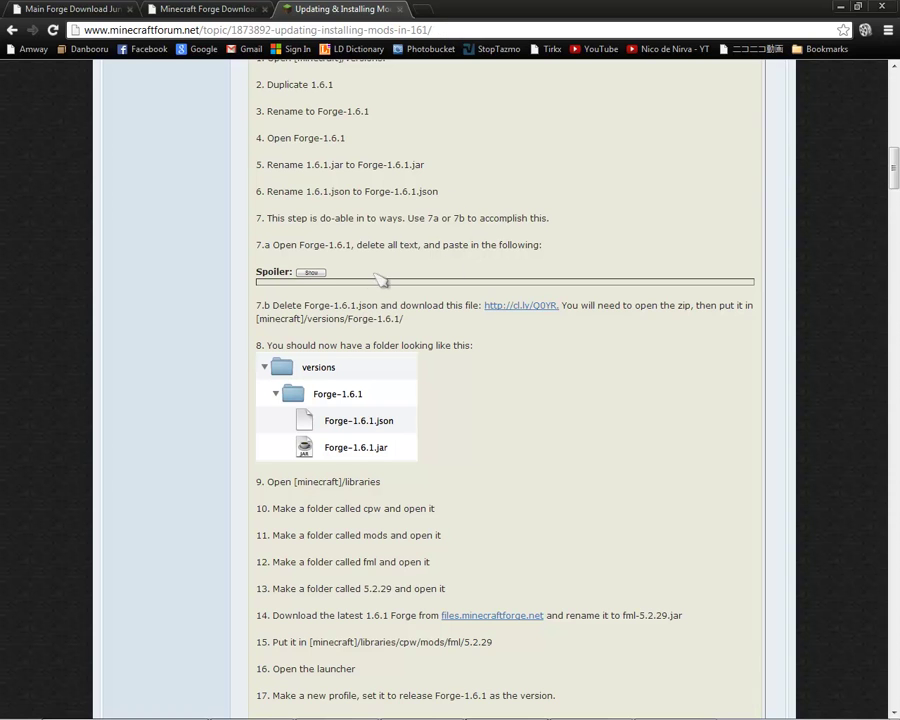
key(Home)
scroll(450, 390, down, 3)
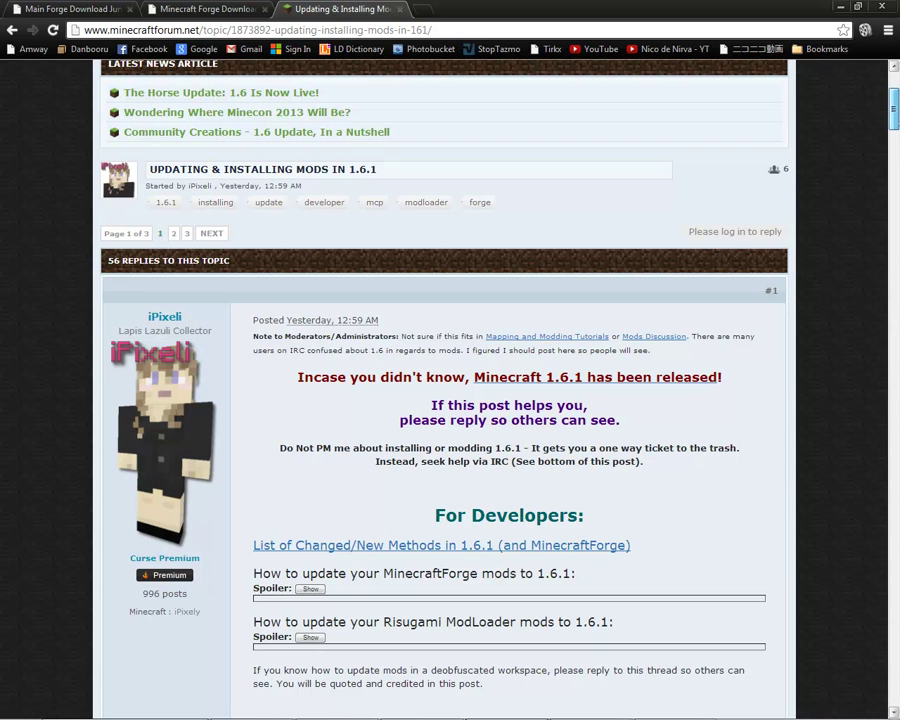
scroll(450, 390, down, 5)
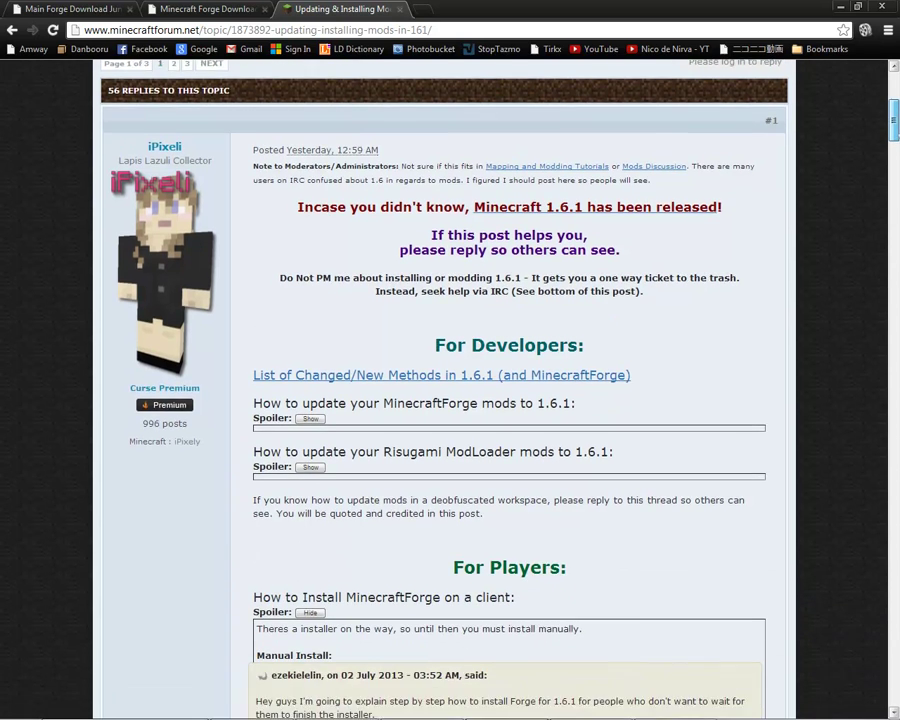
click(309, 357)
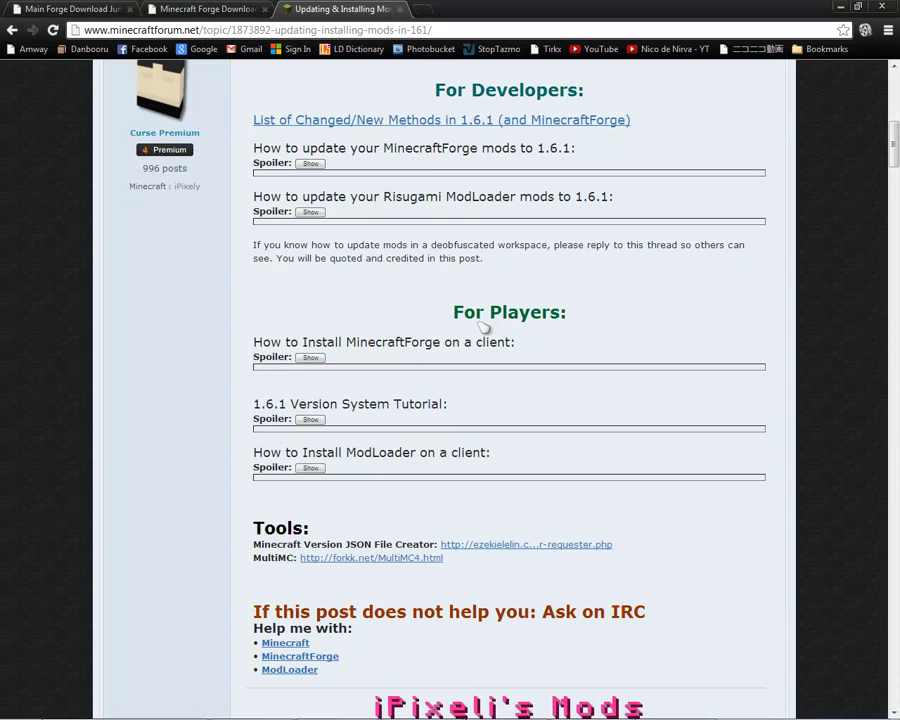
drag(455, 312, 605, 318)
click(605, 318)
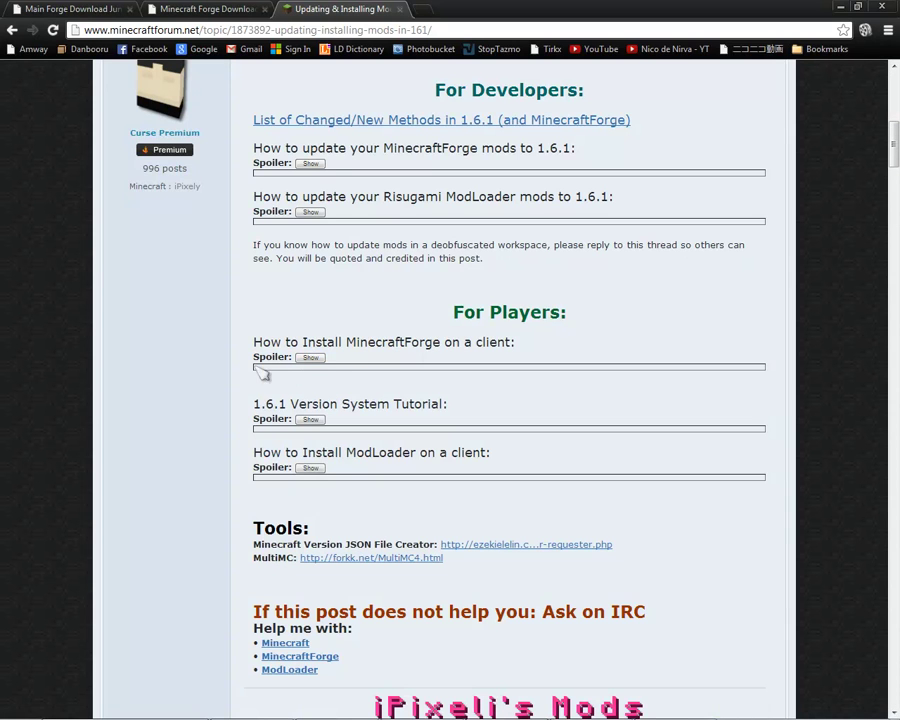
Expand the client install guide and step 7.a spoiler, then select the Forge JSON
click(311, 358)
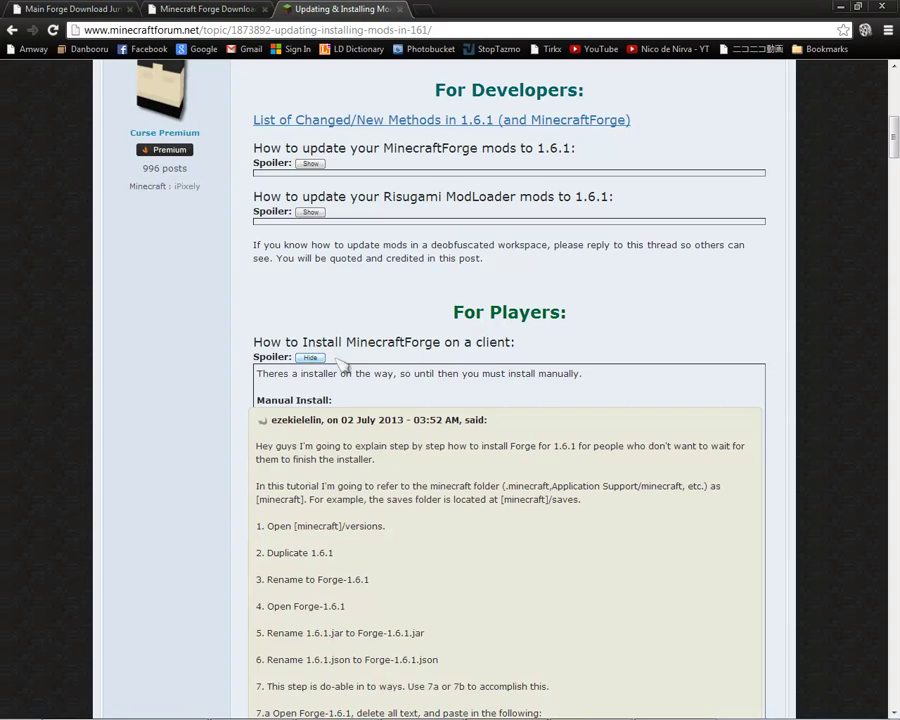
scroll(509, 400, down, 5)
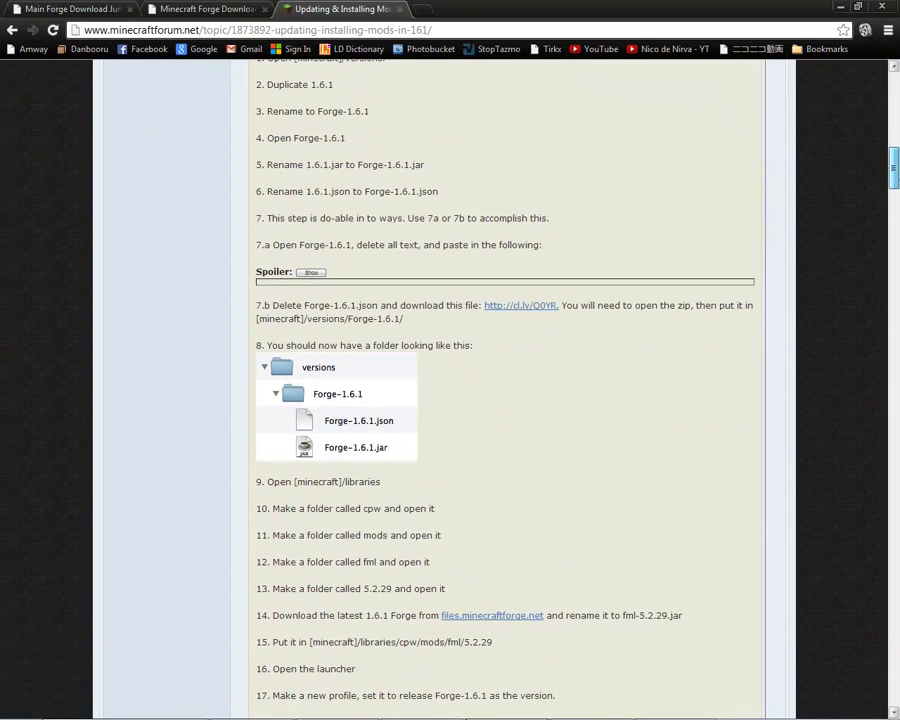
click(311, 272)
scroll(312, 337, down, 2)
drag(270, 117, 660, 580)
mouse_move(895, 170)
mouse_down()
mouse_move(895, 202)
mouse_move(895, 171)
mouse_up()
click(305, 140)
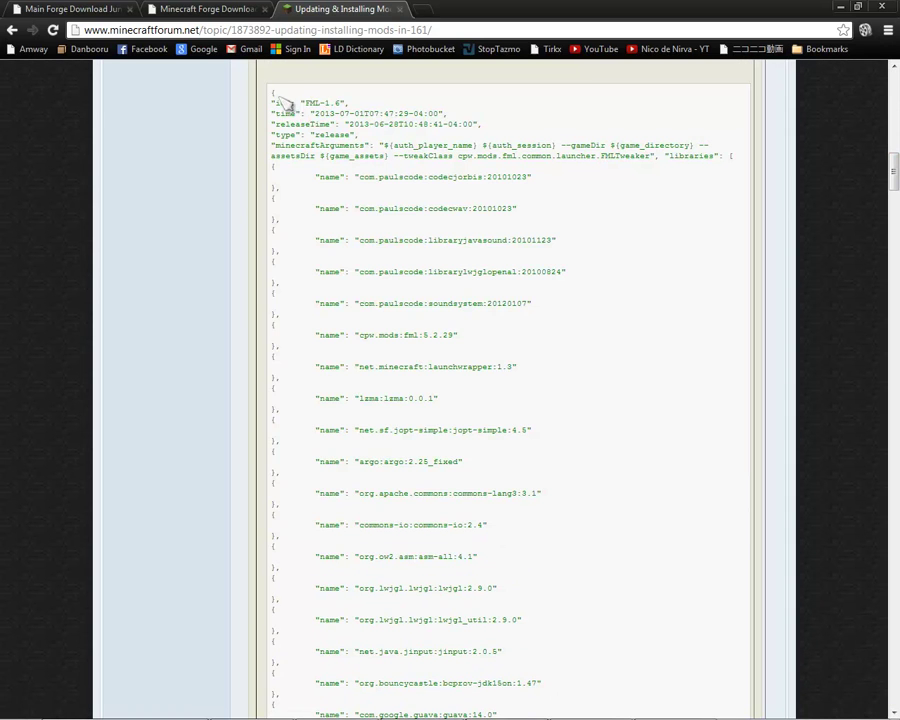
drag(272, 92, 282, 377)
drag(465, 503, 468, 667)
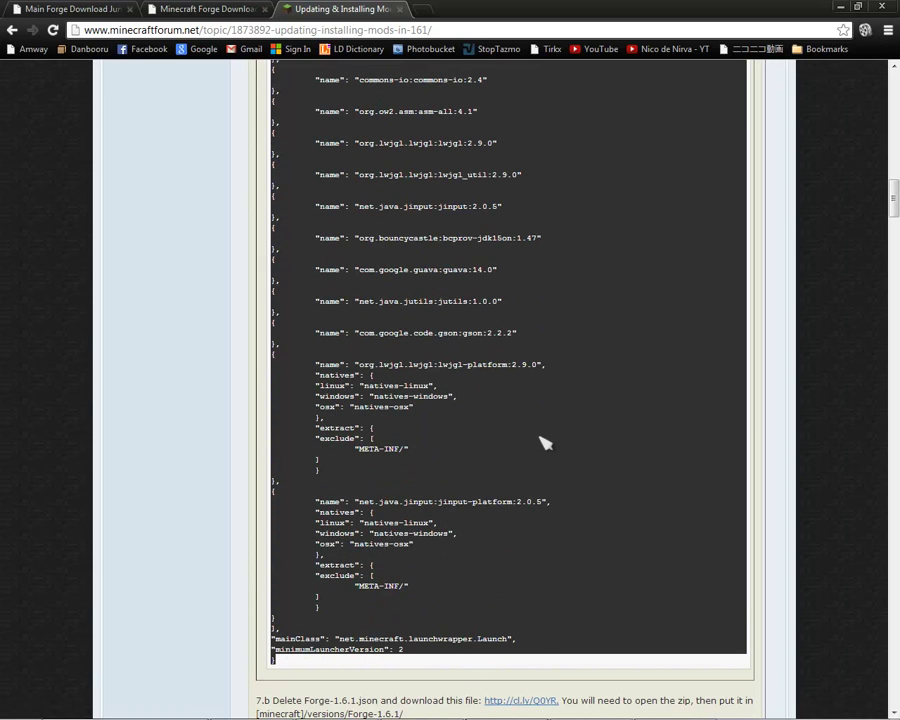
click(472, 200)
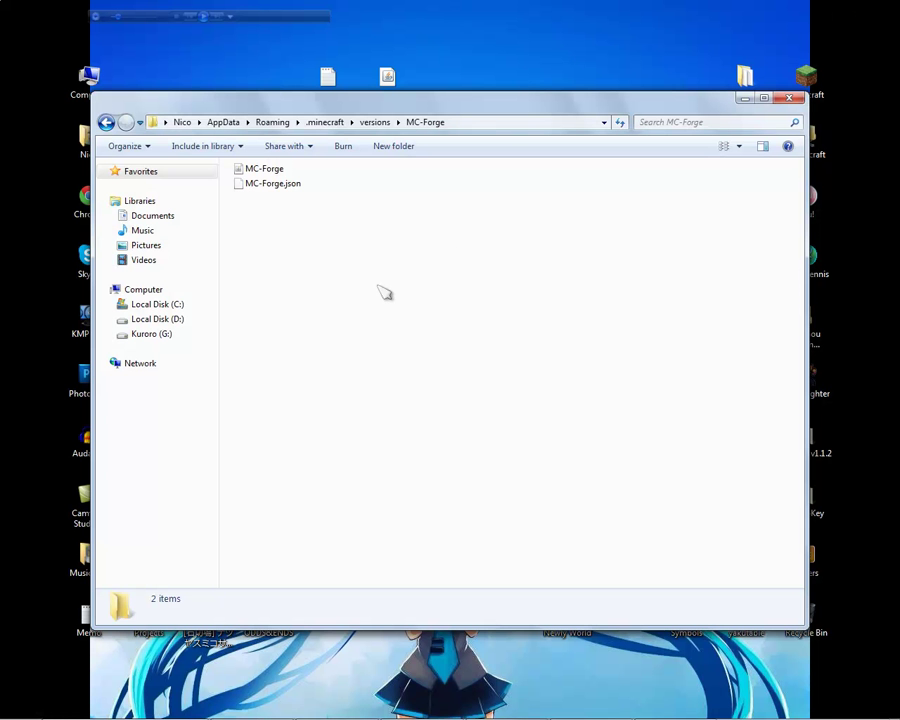
Open MC-Forge.json with Edit with Notepad++ from its context menu
right_click(265, 190)
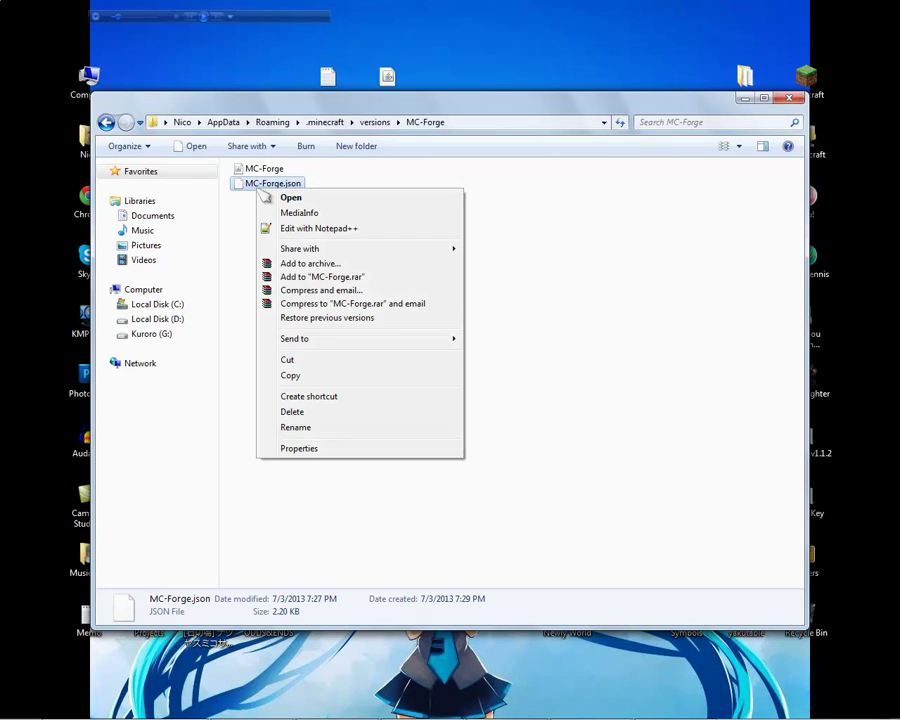
click(307, 229)
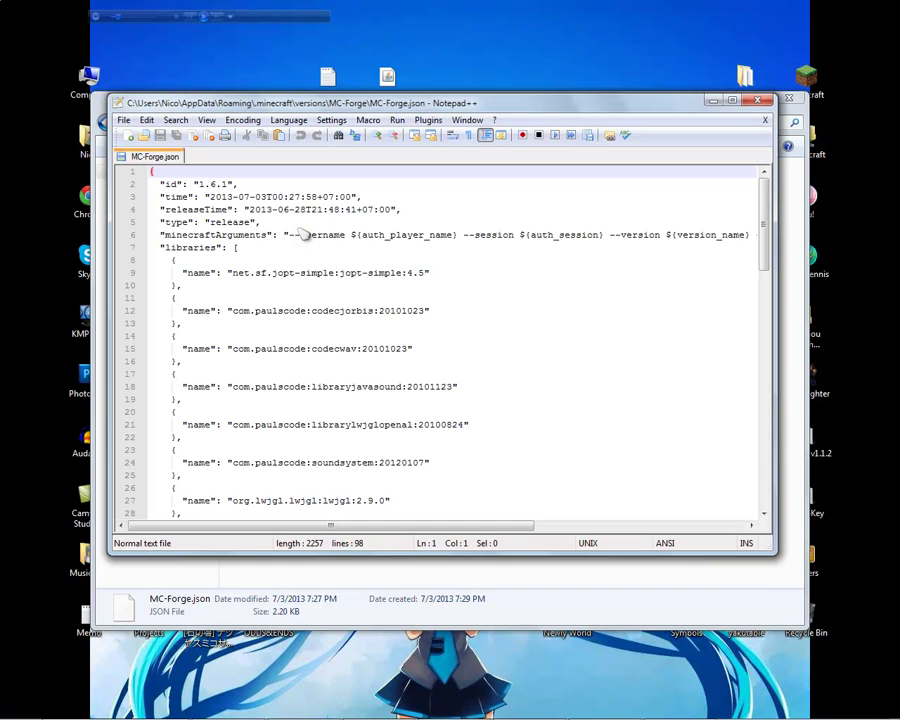
Replace all of MC-Forge.json's contents with the pasted Forge JSON (id FML-1.6)
key(ctrl+a)
key(Delete)
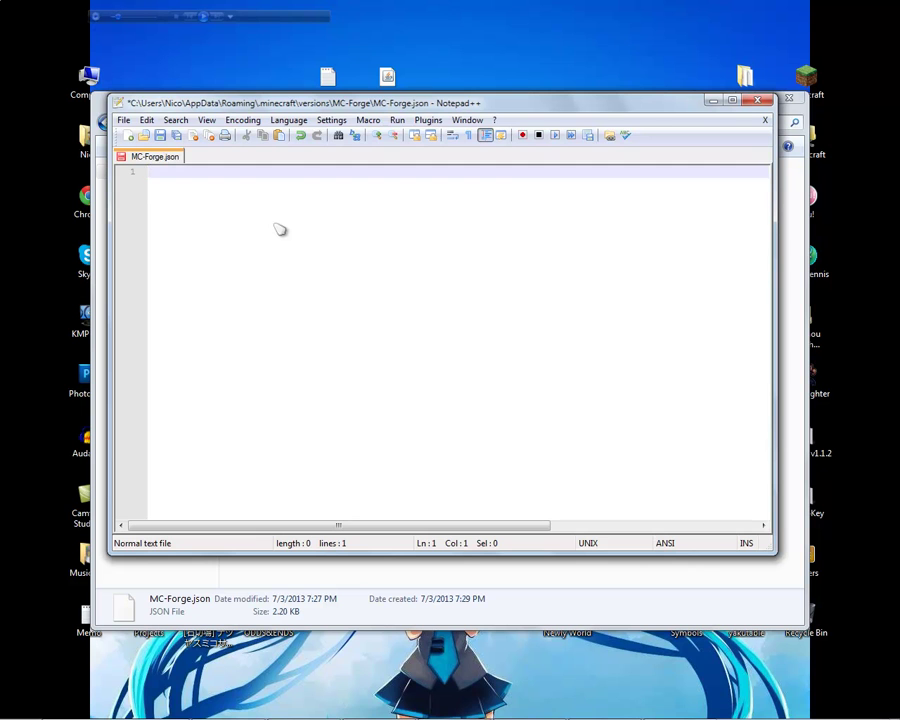
key(ctrl+v)
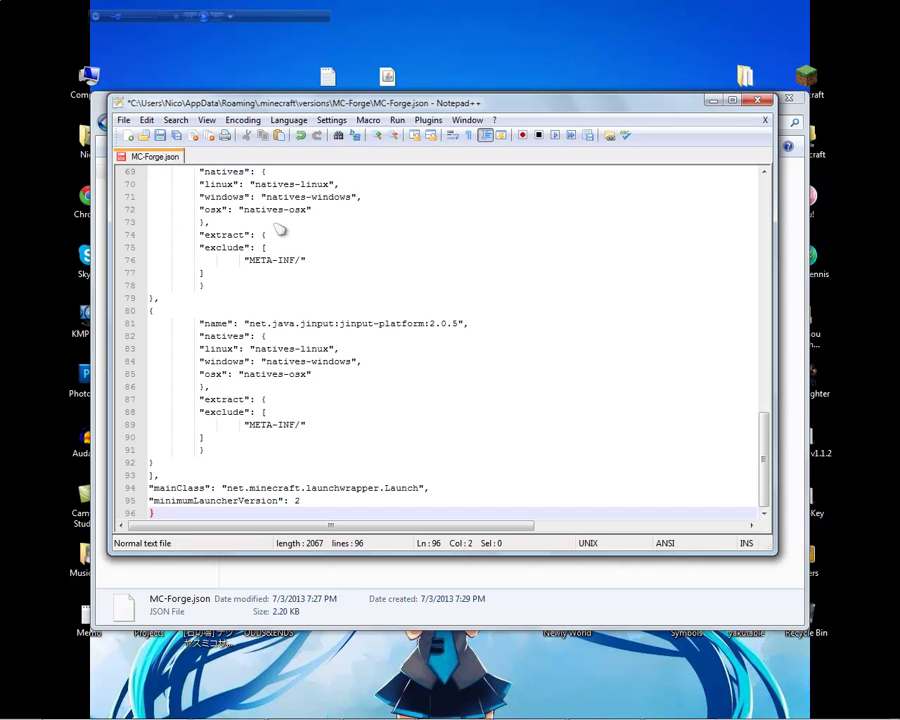
drag(760, 462, 737, 175)
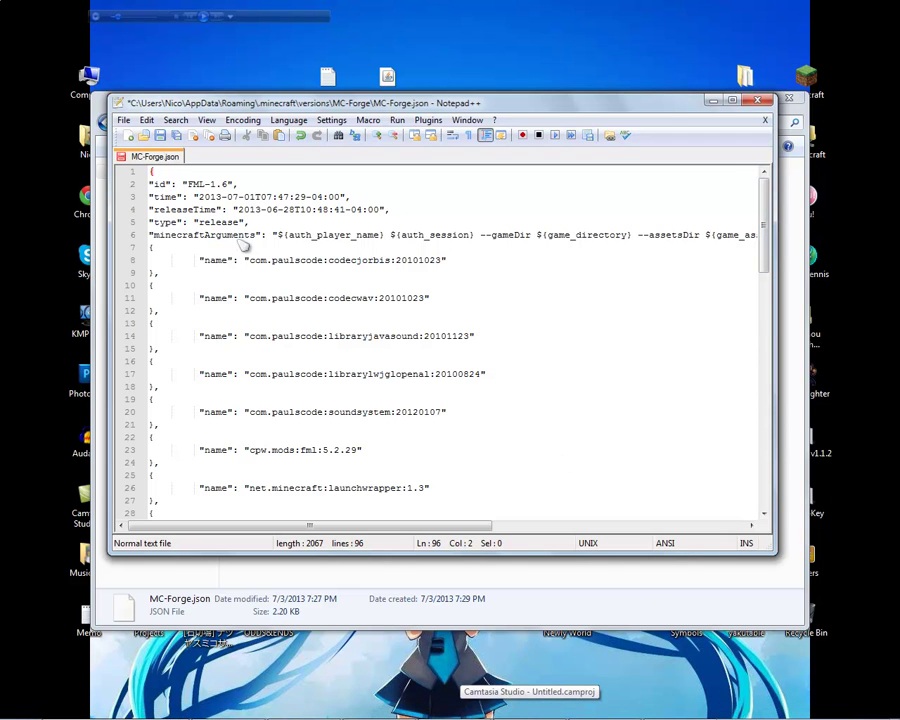
drag(188, 185, 230, 195)
click(153, 185)
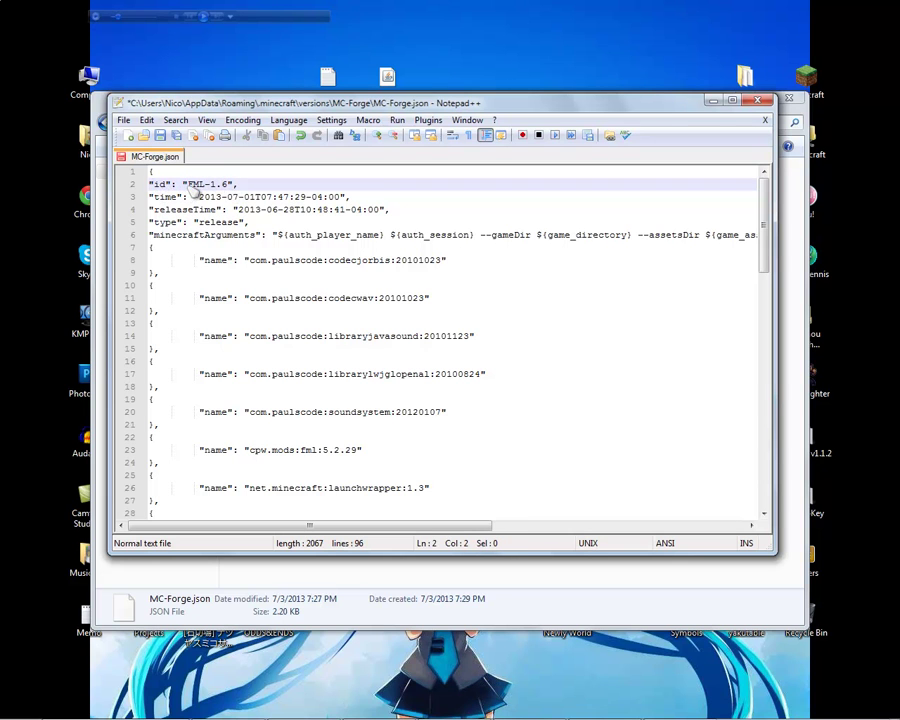
Change the JSON id from FML-1.6 to MC-Forge
drag(188, 185, 231, 185)
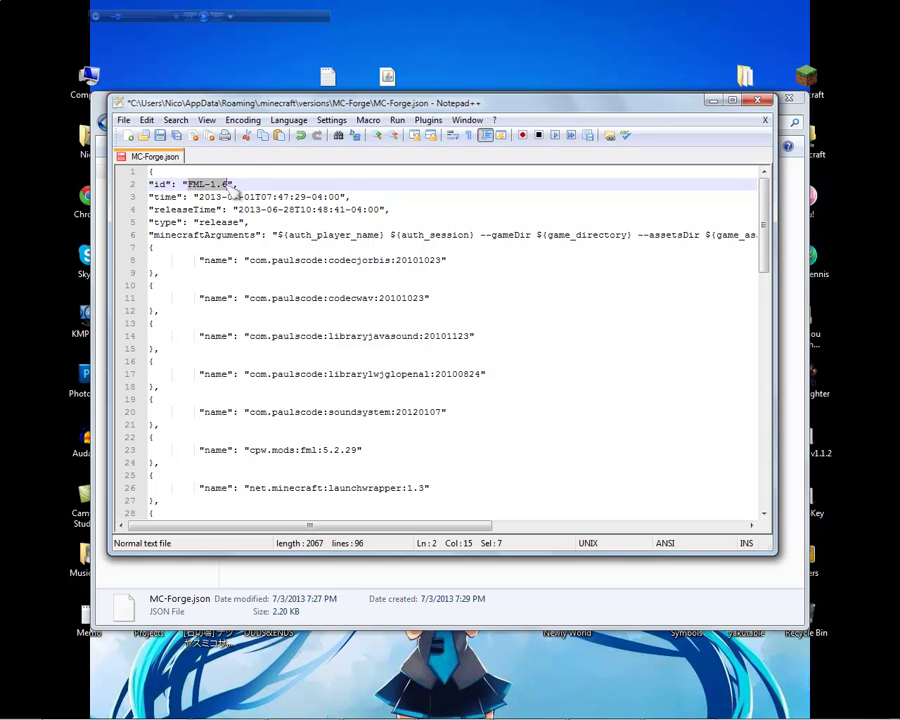
text(MC)
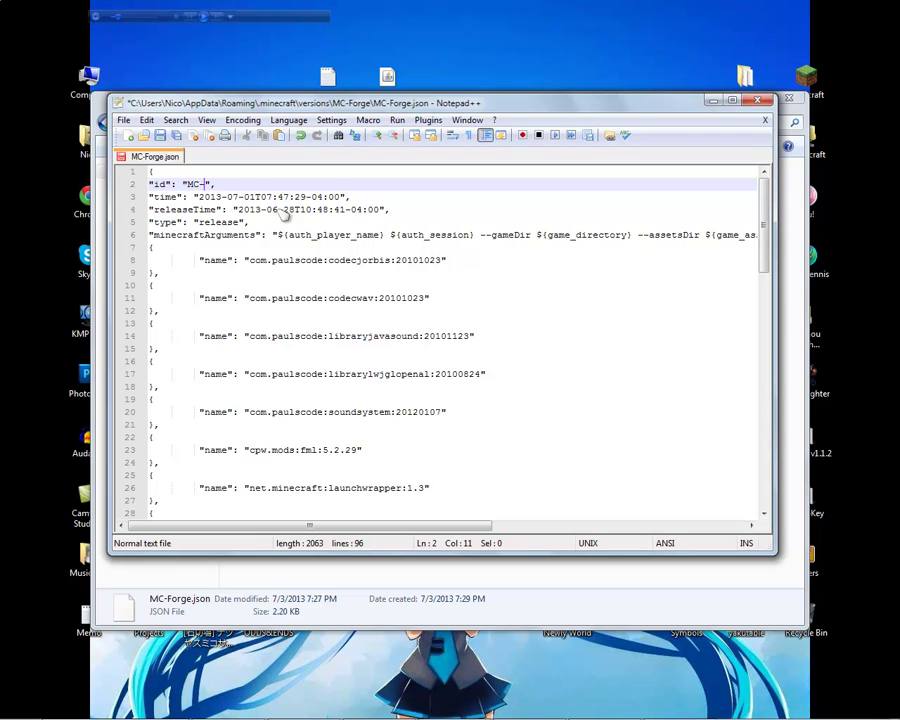
text(-Forge)
Save MC-Forge.json and close Notepad++
click(123, 120)
click(146, 183)
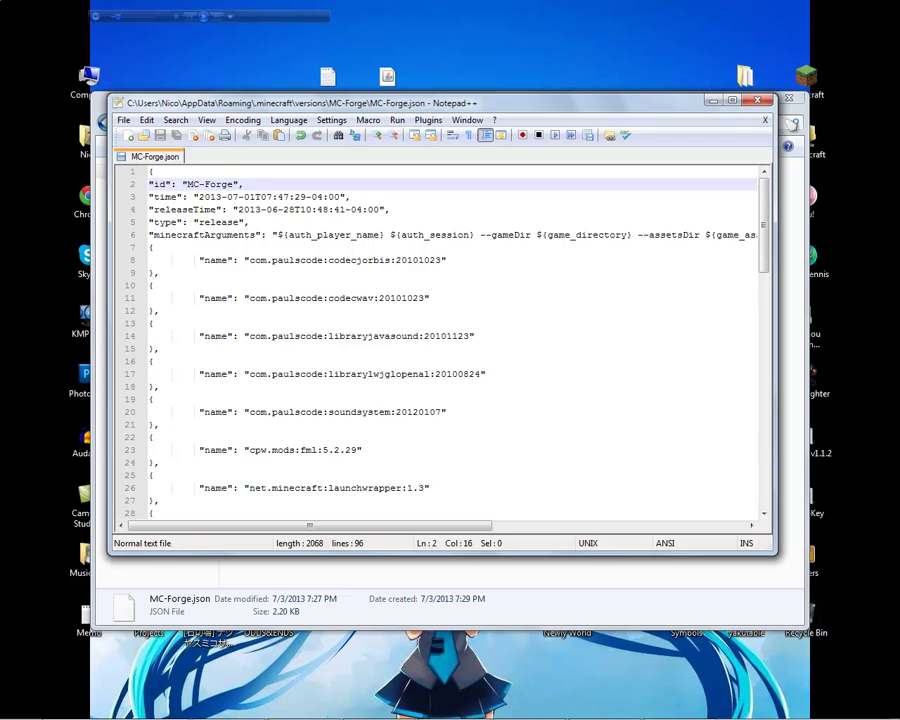
click(765, 120)
click(757, 100)
click(510, 257)
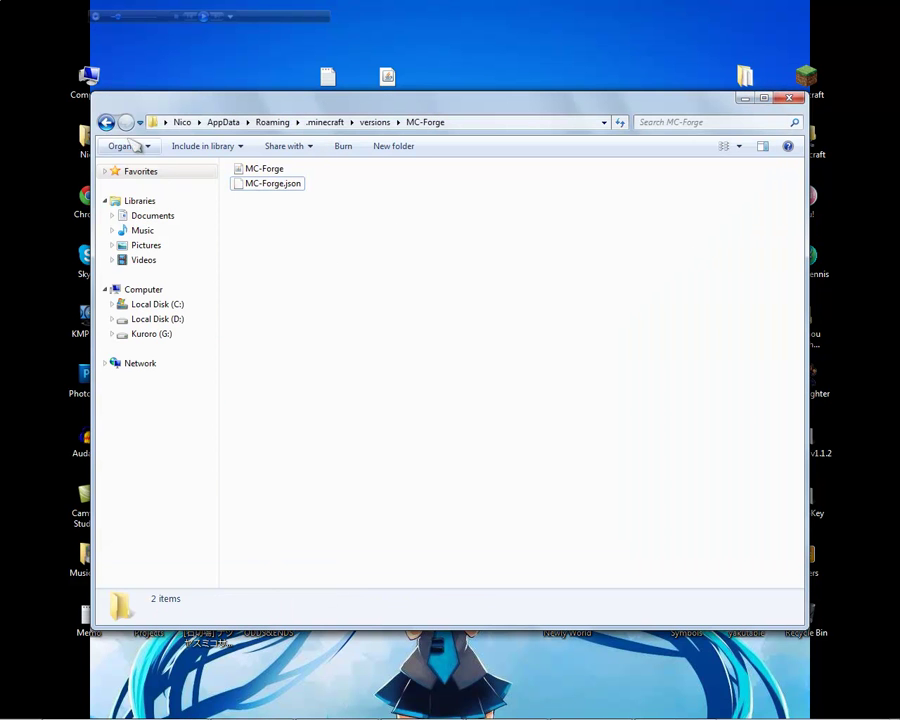
Go back up to .minecraft and open its libraries folder
click(106, 122)
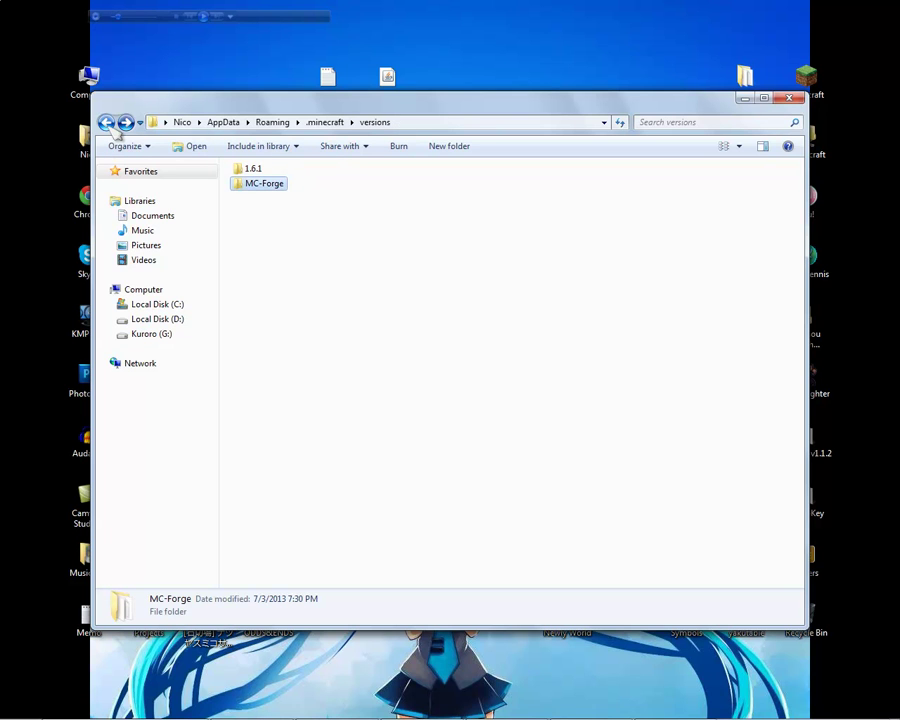
click(106, 122)
click(357, 220)
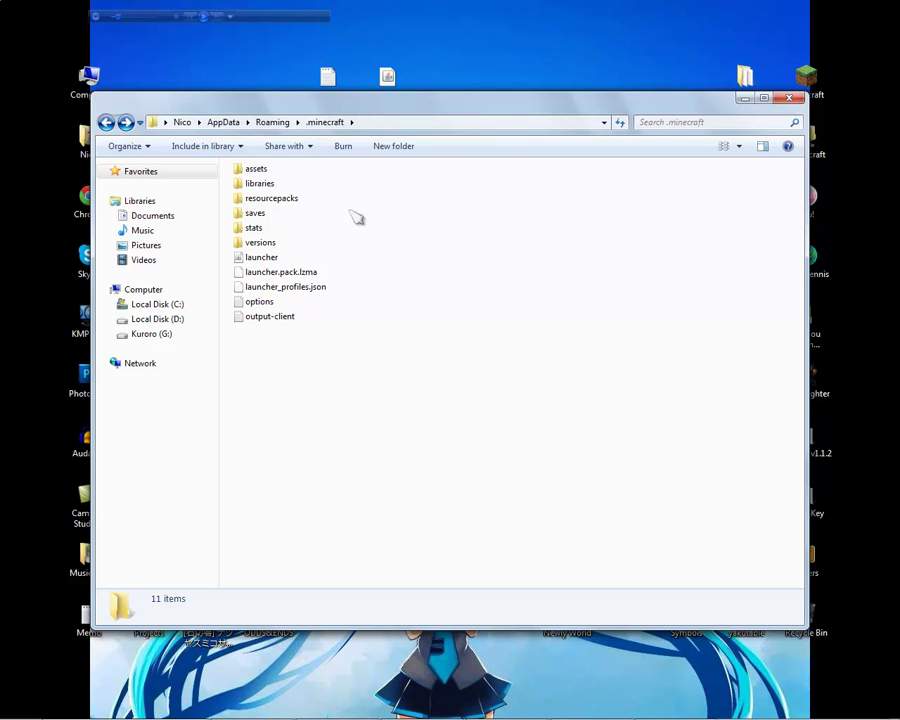
mouse_move(258, 193)
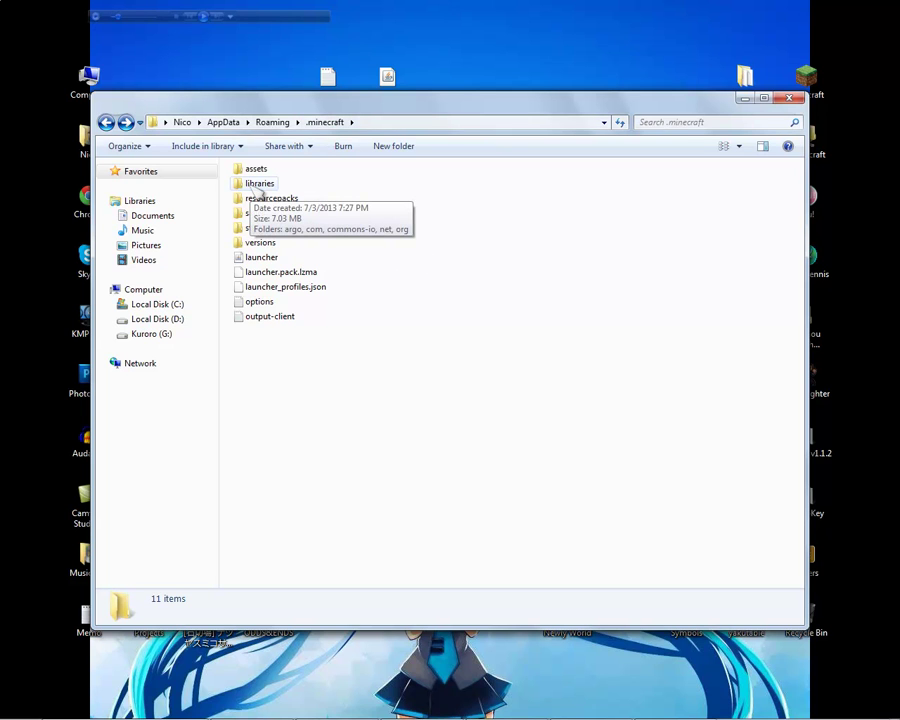
double_click(259, 186)
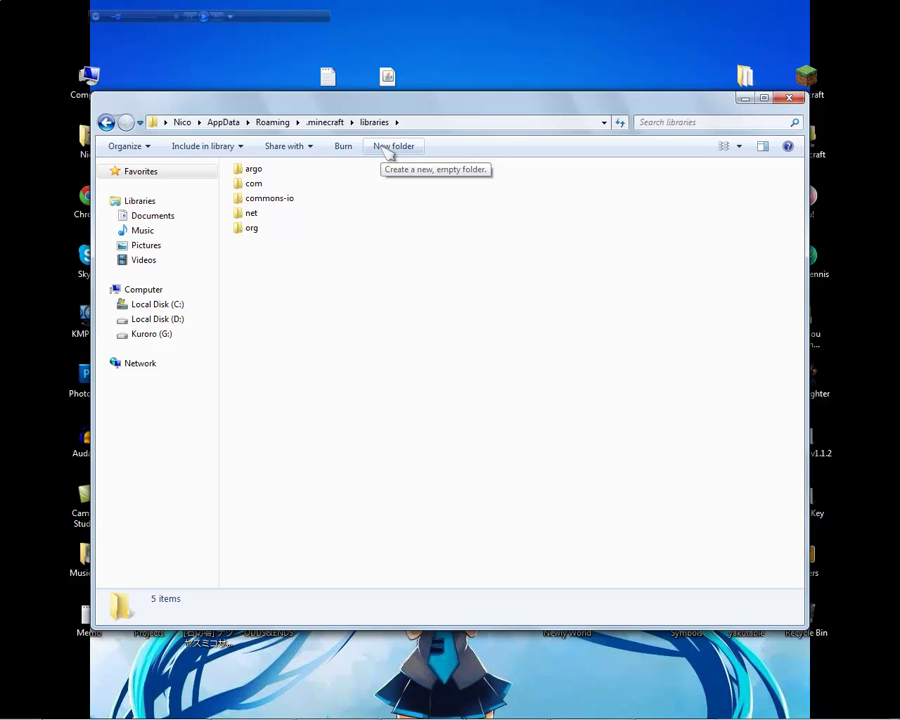
Create a cpw folder inside libraries and open it
click(389, 149)
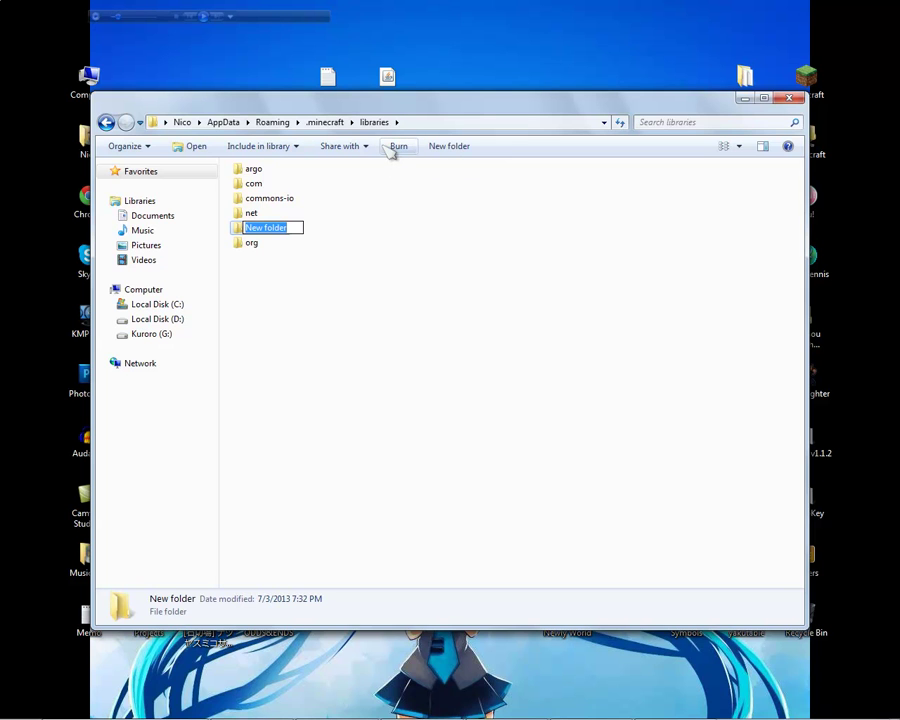
text(cpw)
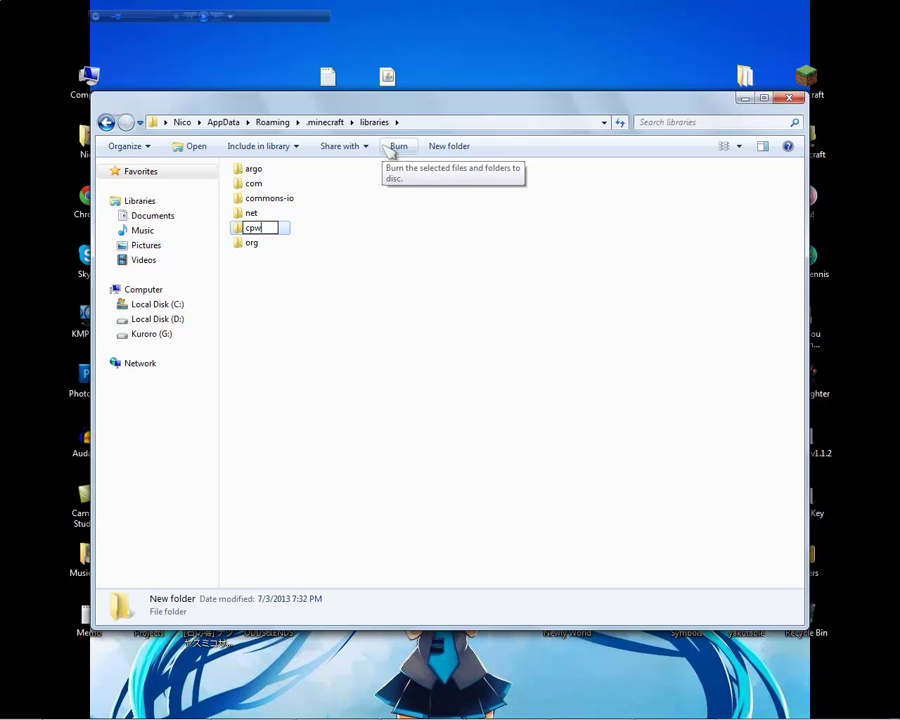
click(388, 241)
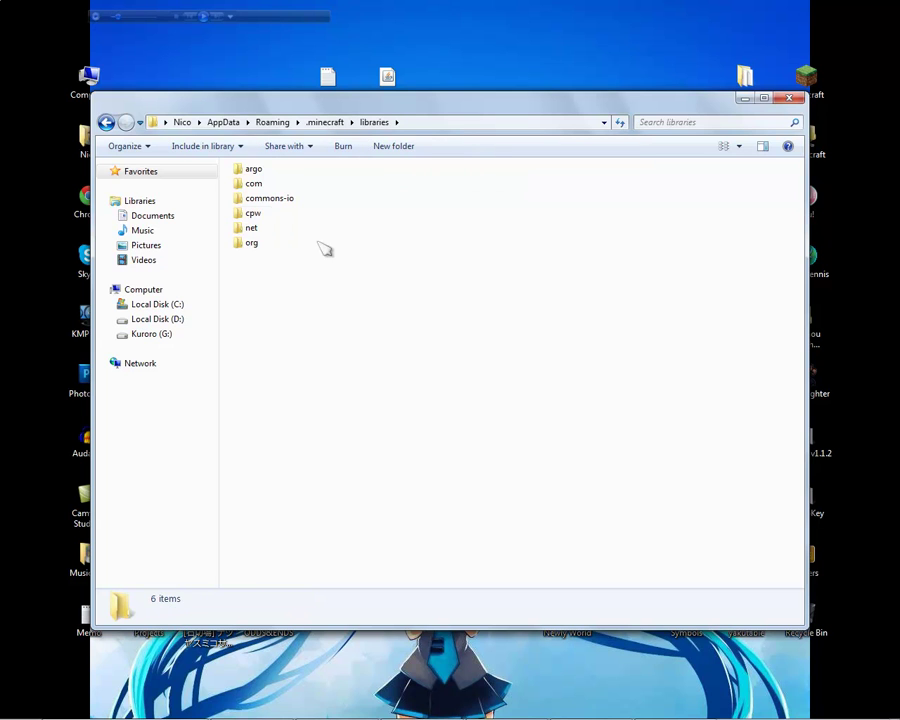
double_click(264, 216)
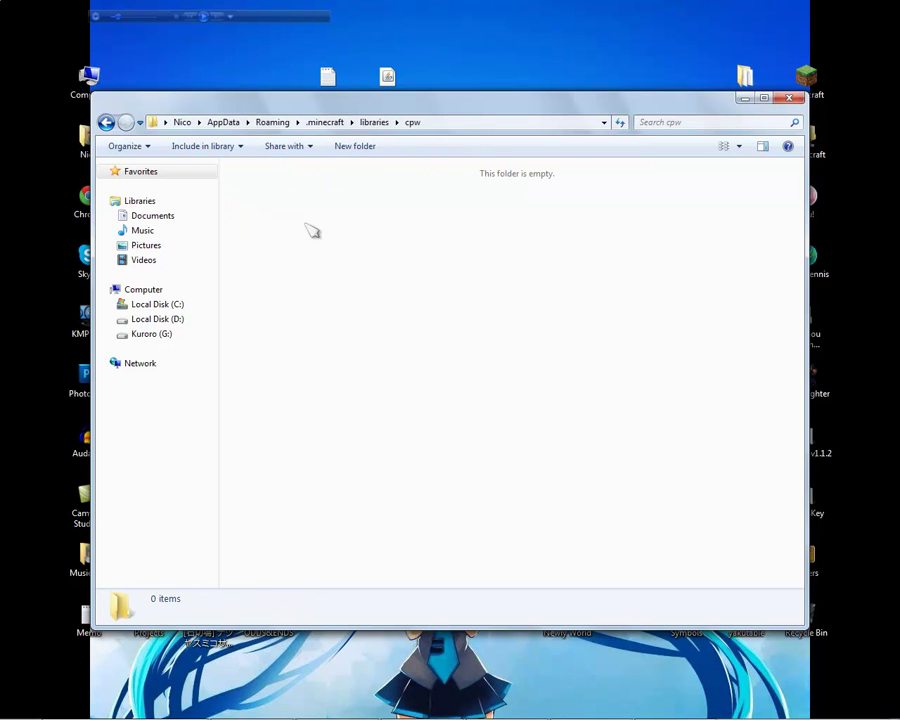
Create a mods subfolder inside cpw and open it
click(355, 146)
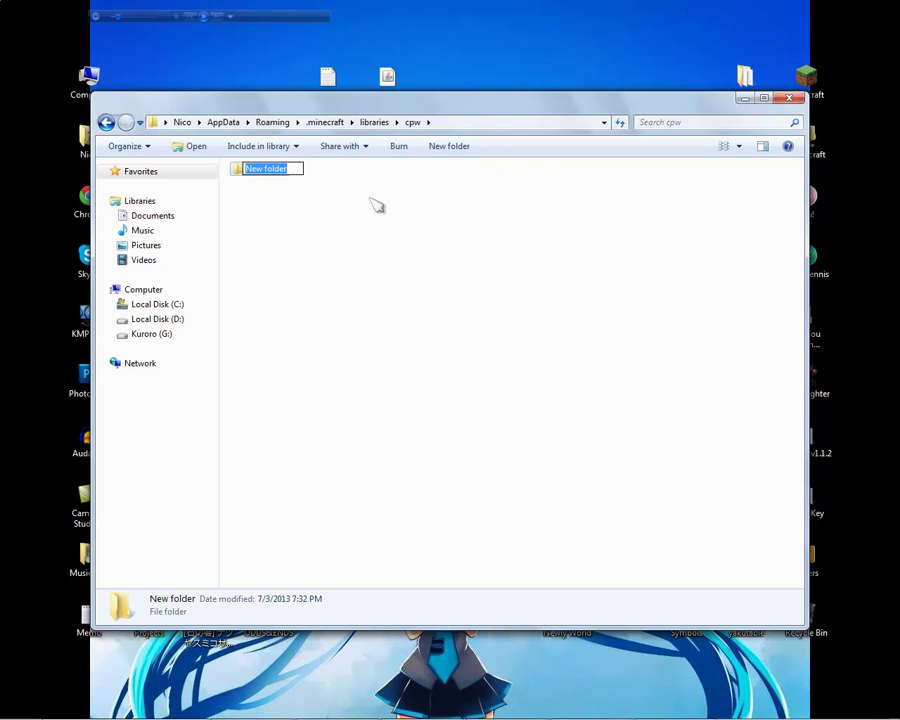
text(mods)
click(266, 216)
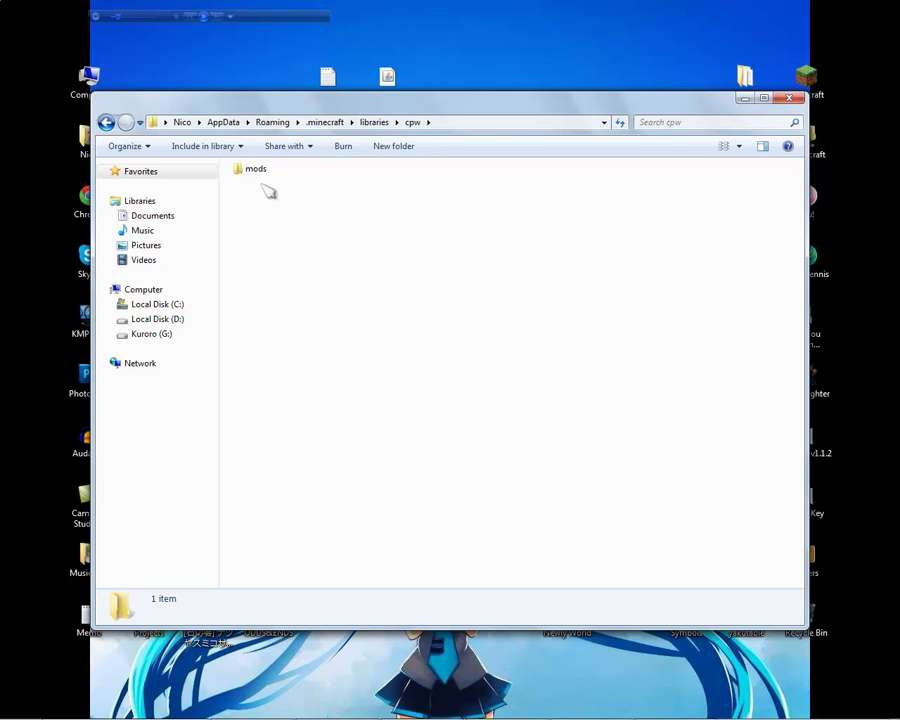
double_click(256, 170)
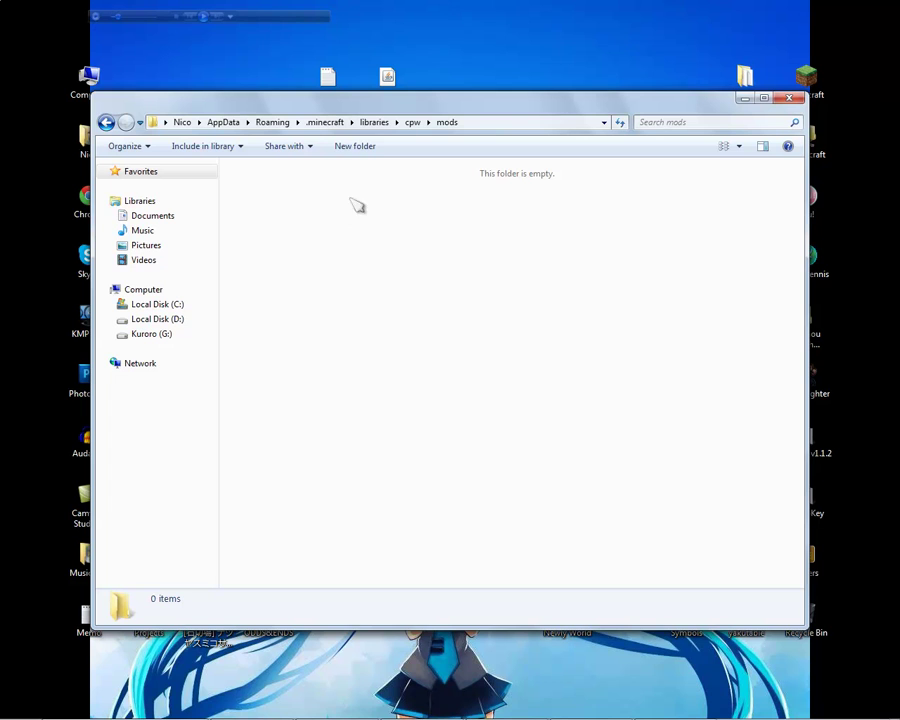
Create a folder named fml inside mods and open it
click(362, 150)
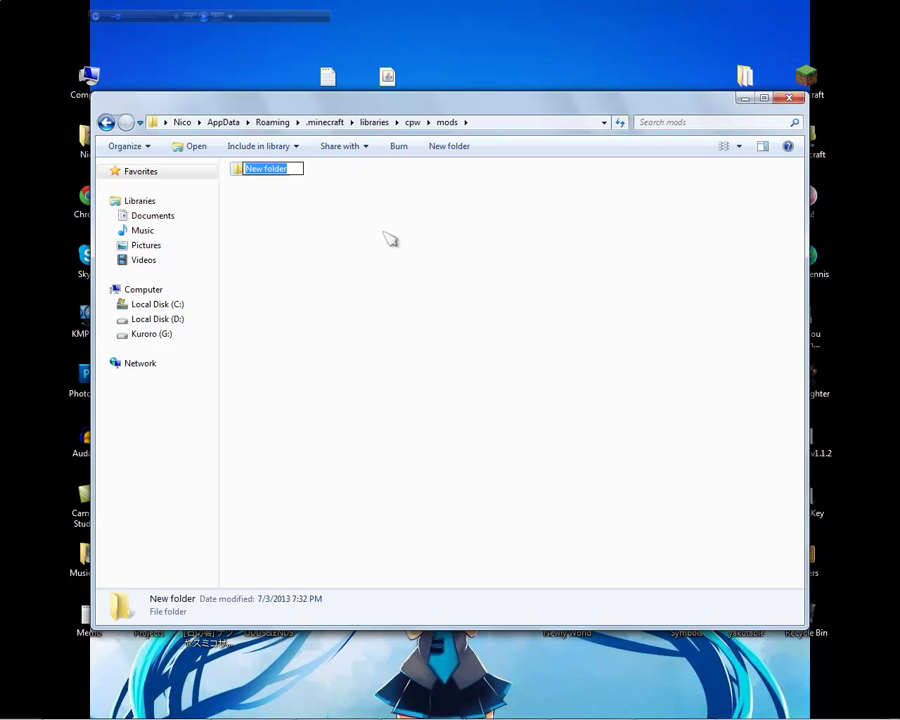
text(fm)
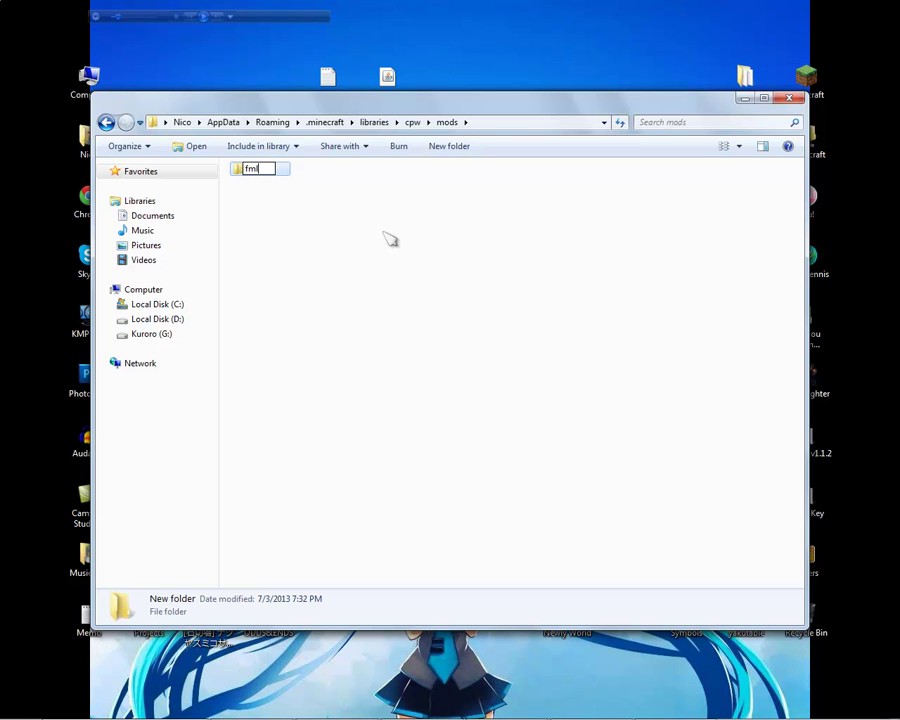
text(l)
key(Return)
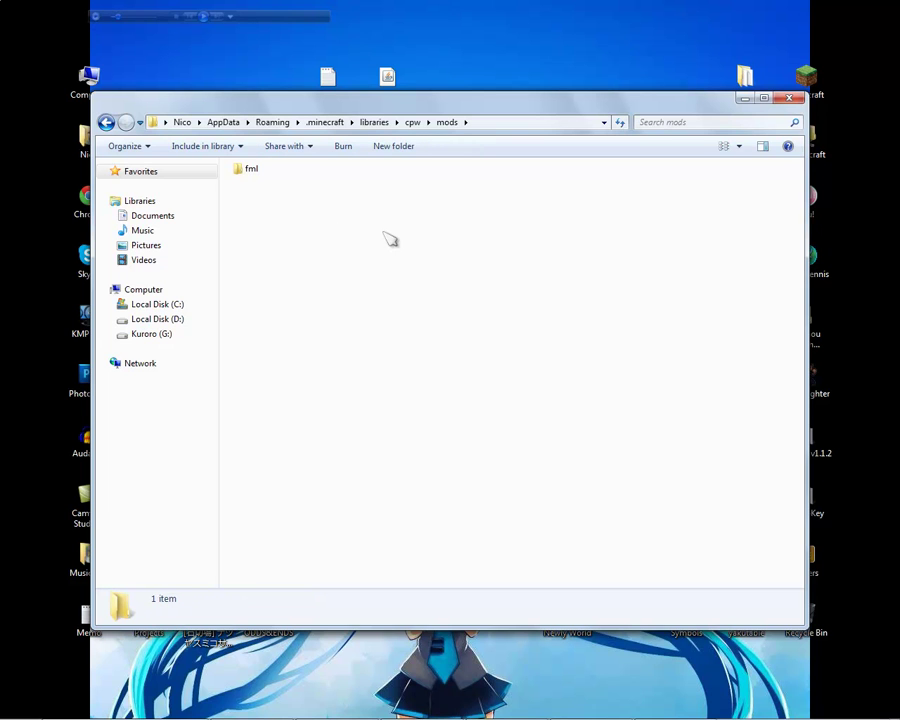
double_click(258, 171)
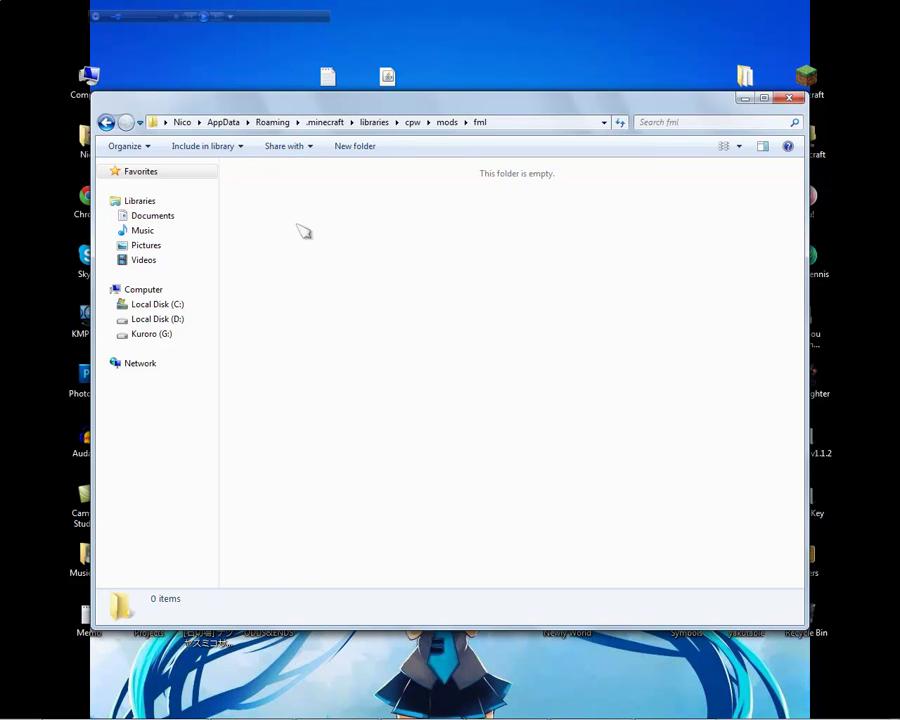
Create a 5.2.29 folder inside fml and open it
click(355, 147)
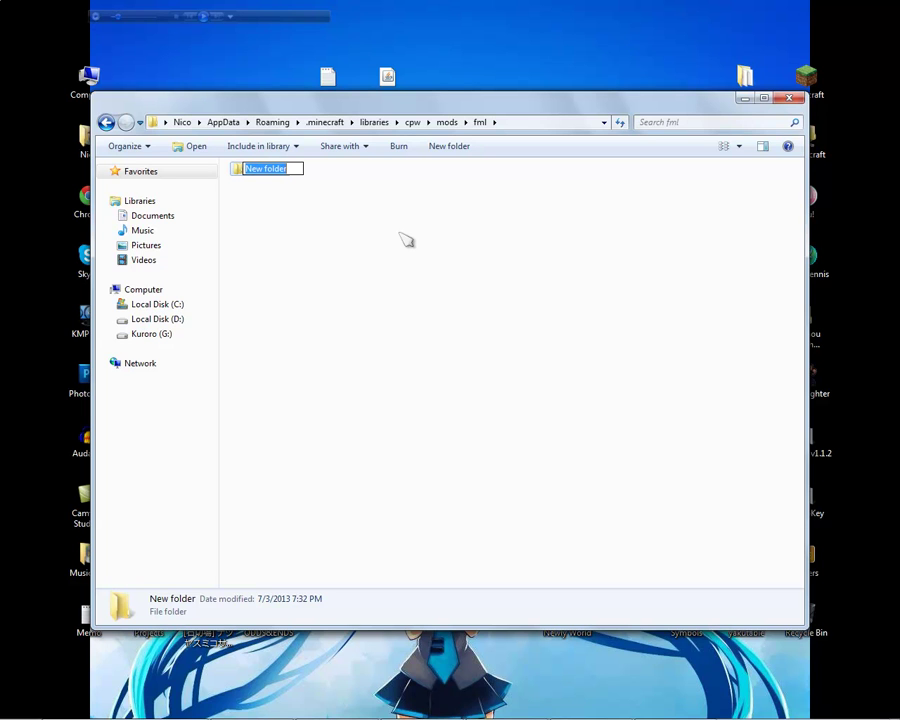
text(5.)
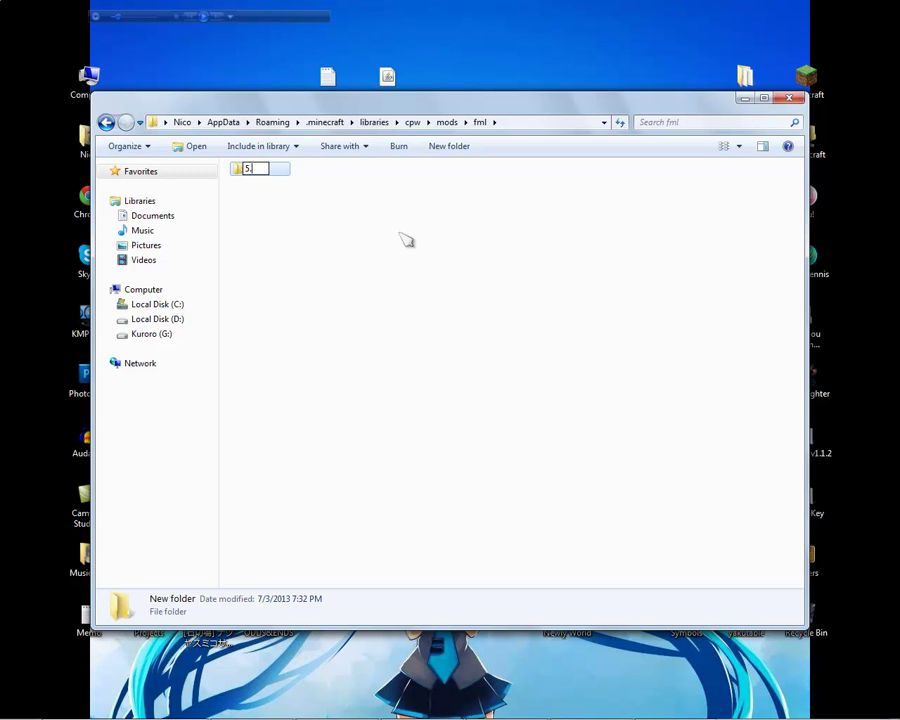
key(BackSpace)
key(BackSpace)
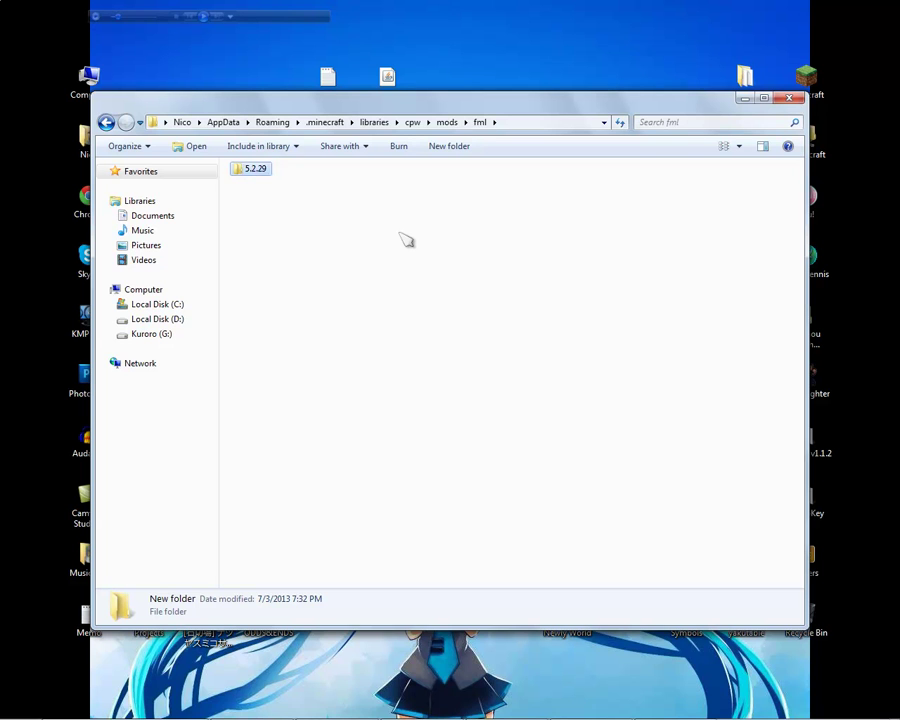
text(5.2.29)
click(405, 240)
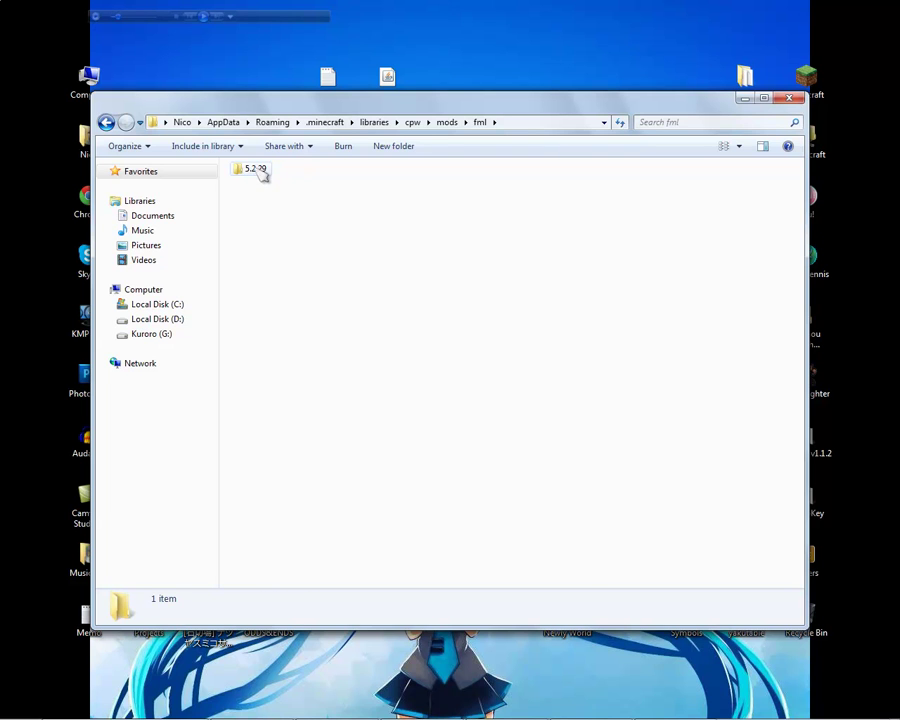
double_click(255, 169)
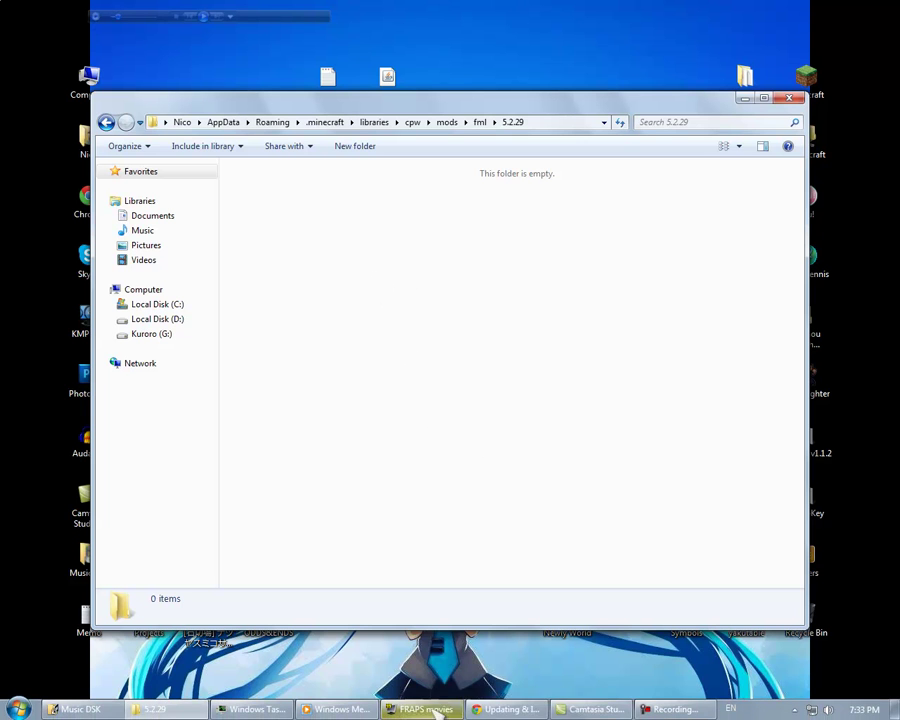
click(505, 709)
Open the Forge file server downloads list, highlight the Latest-1.6.1 row, then minimize Chrome
click(57, 8)
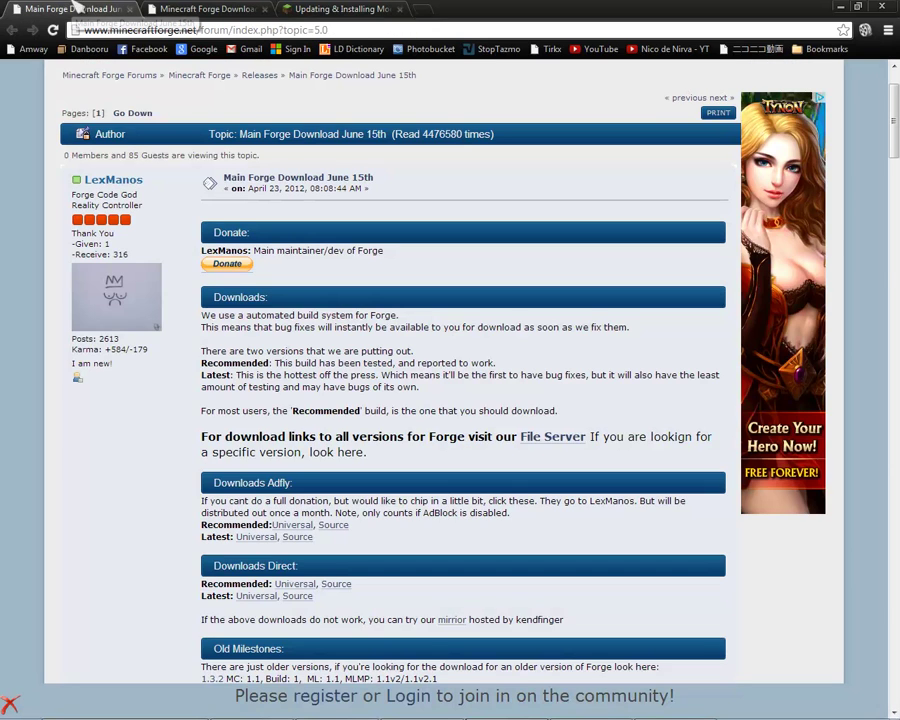
scroll(580, 355, down, 2)
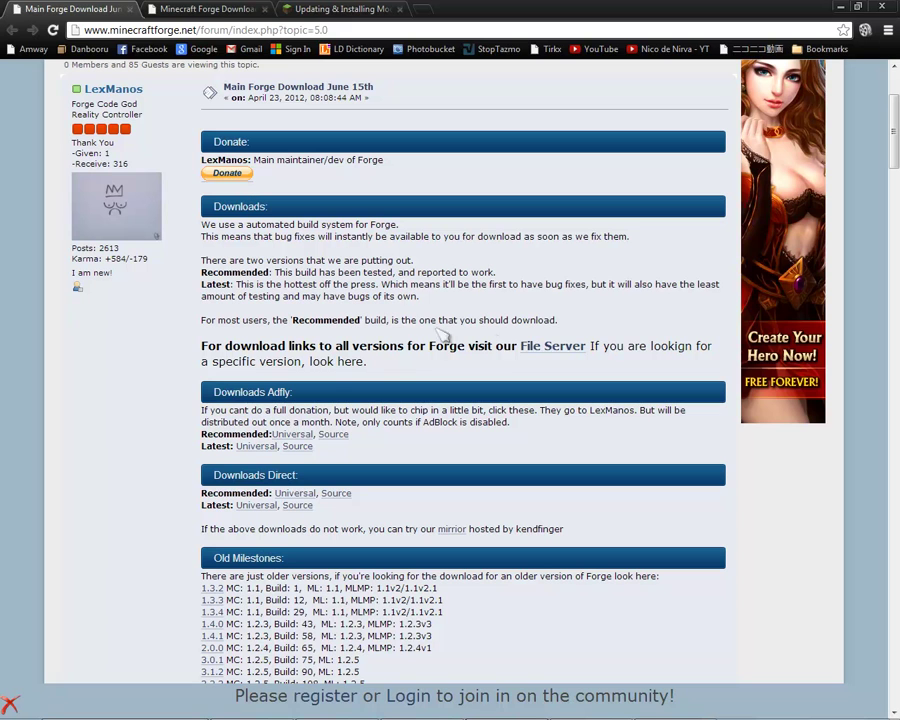
click(540, 334)
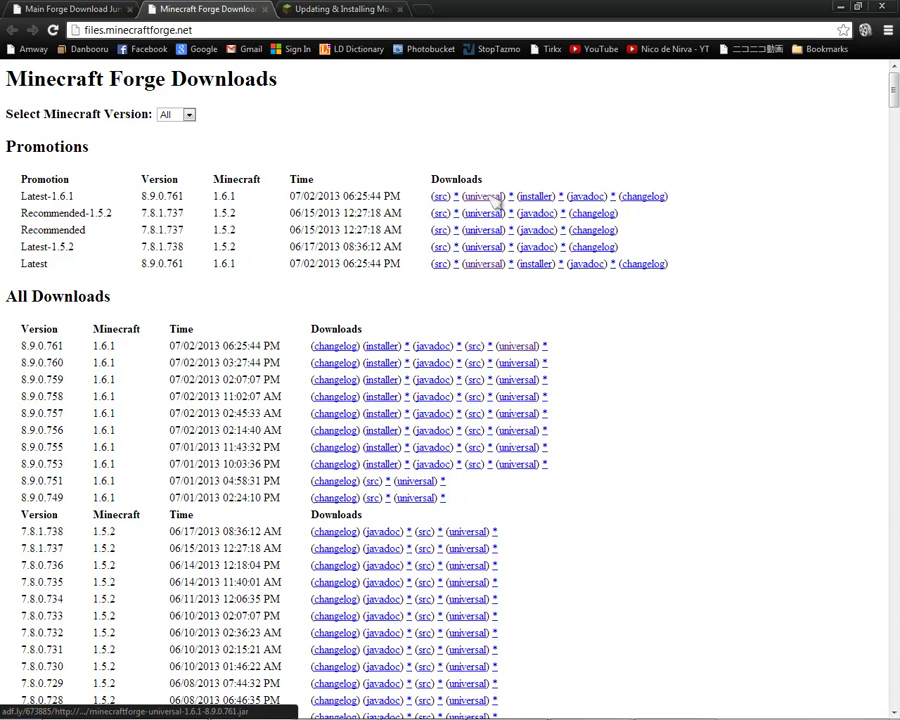
drag(21, 196, 727, 227)
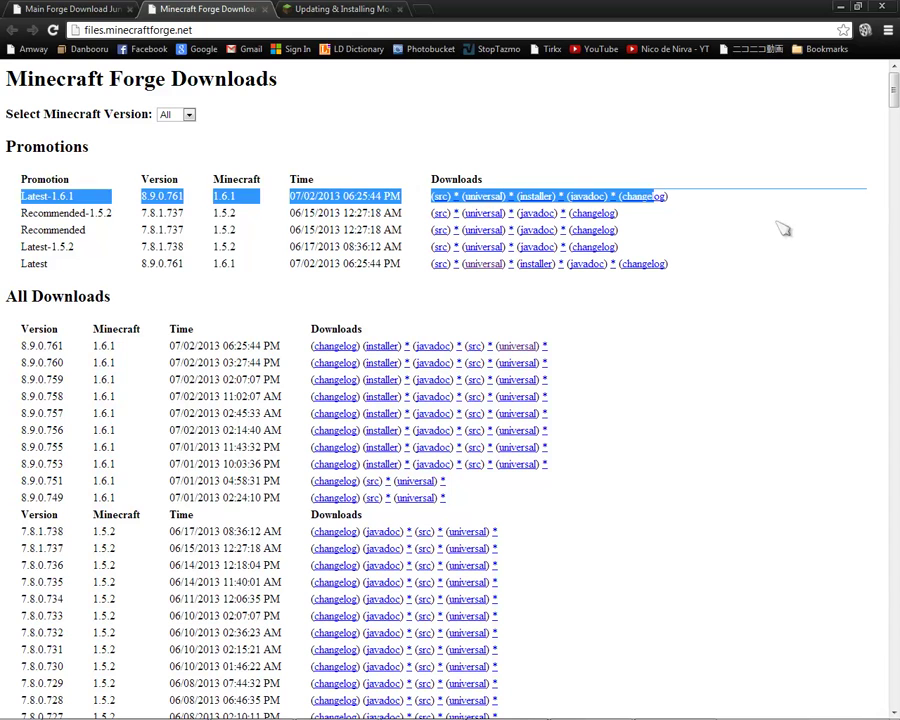
click(727, 227)
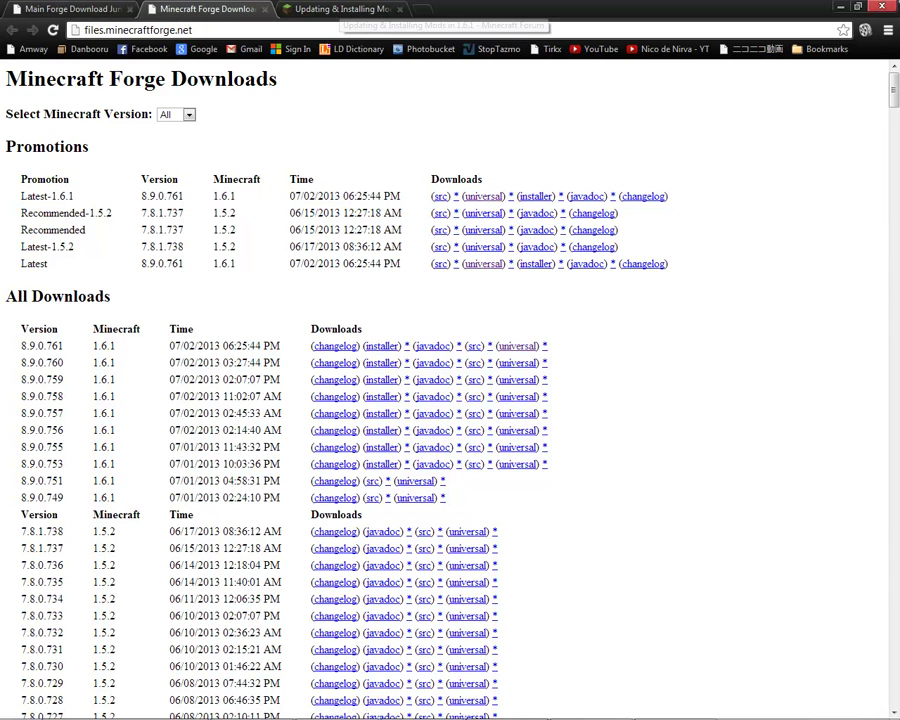
click(848, 7)
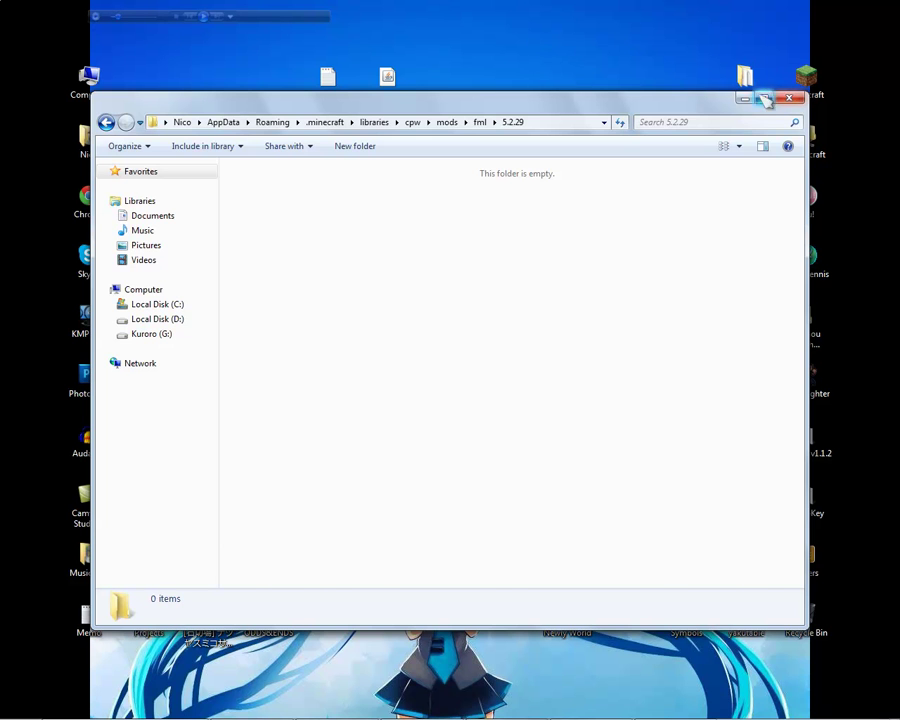
Copy the Forge UNI v8.9.0.761 archive from the desktop
key(super+d)
click(388, 85)
right_click(388, 85)
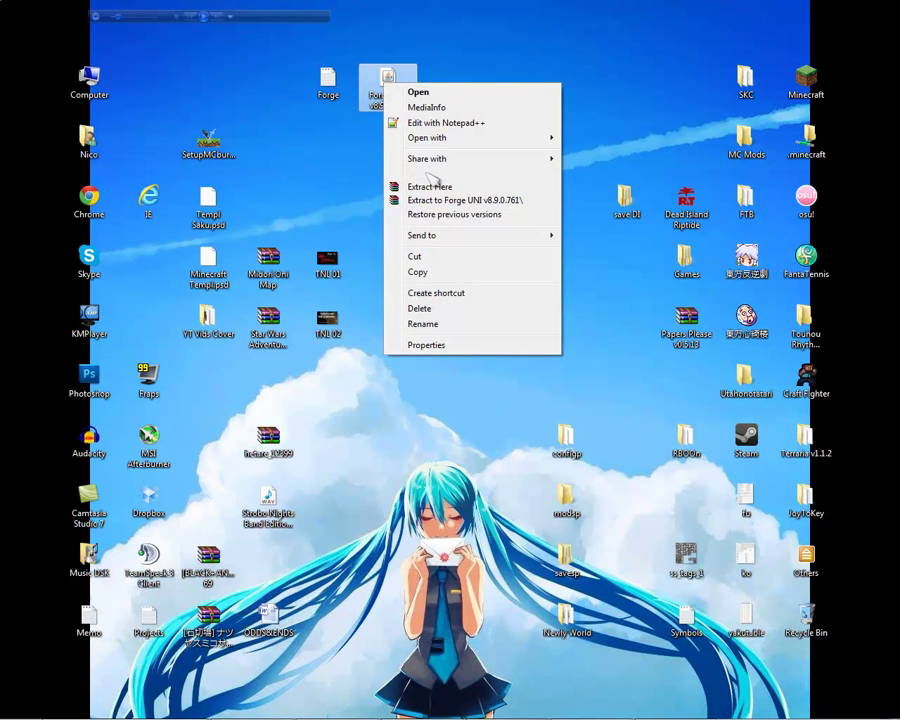
click(444, 275)
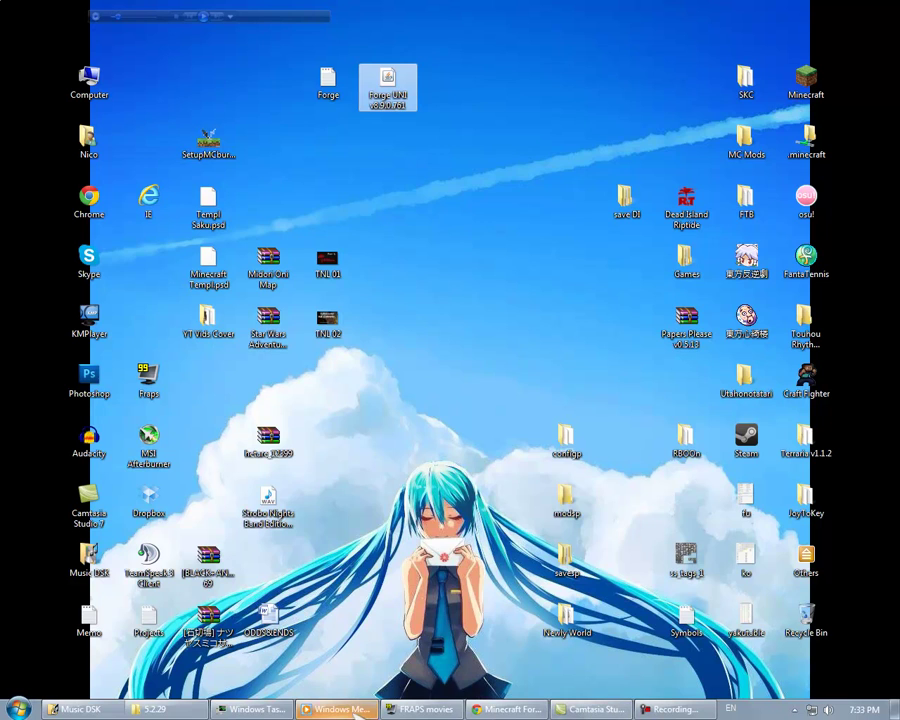
Paste the Forge jar into the 5.2.29 folder and rename it fml-5.2.29
click(150, 709)
right_click(301, 213)
click(355, 305)
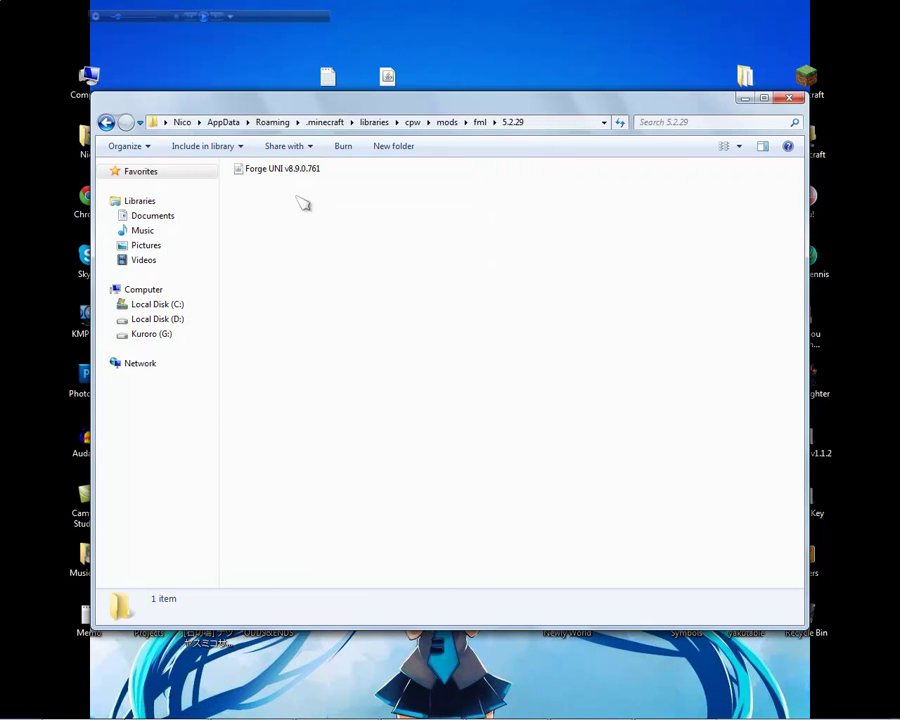
click(284, 169)
key(F2)
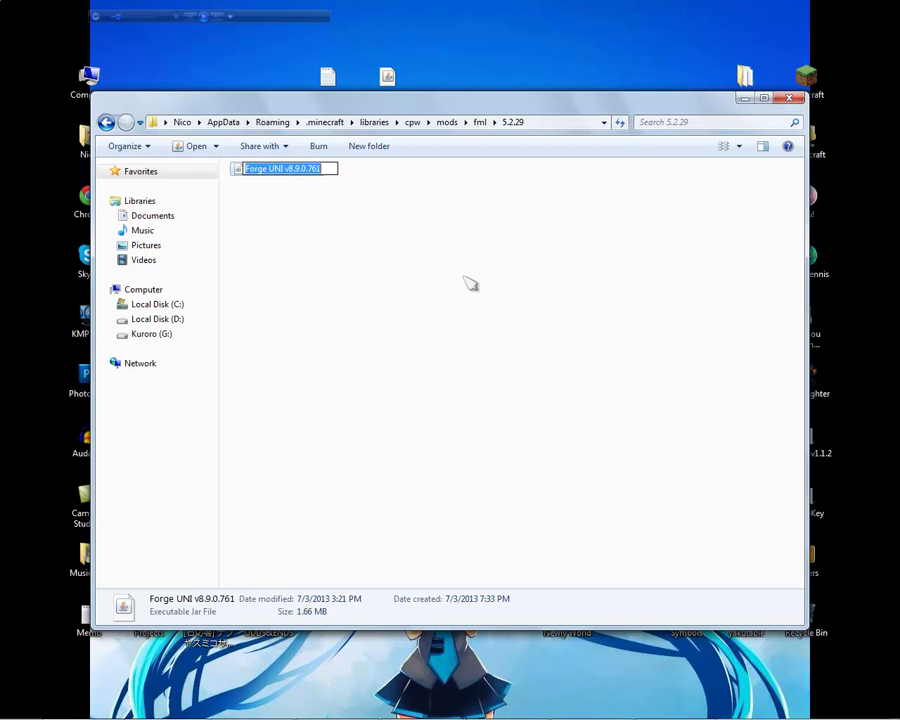
text(fml-5.2.29)
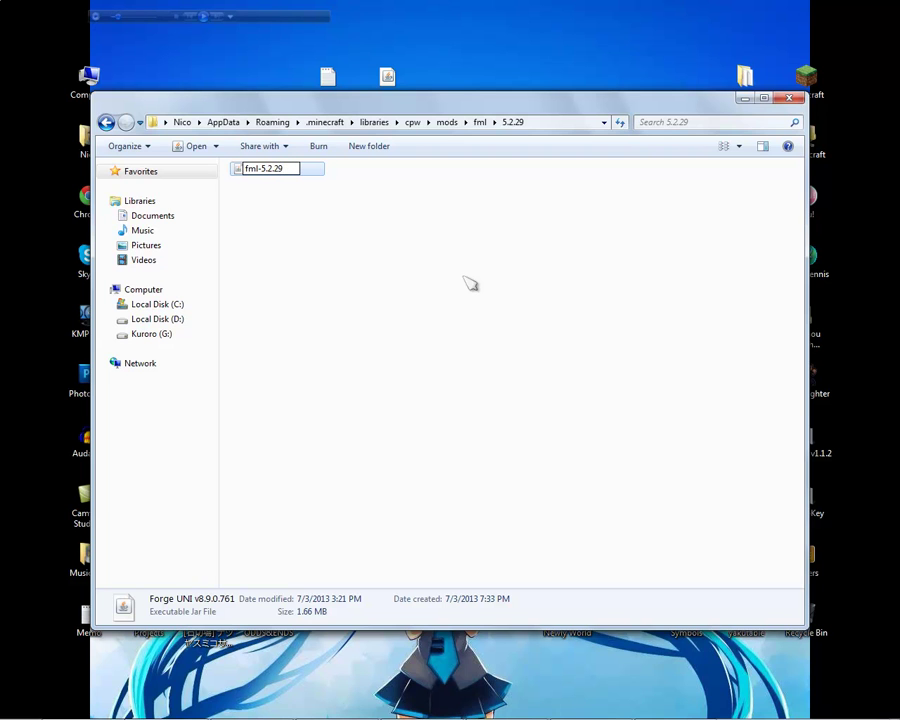
click(440, 280)
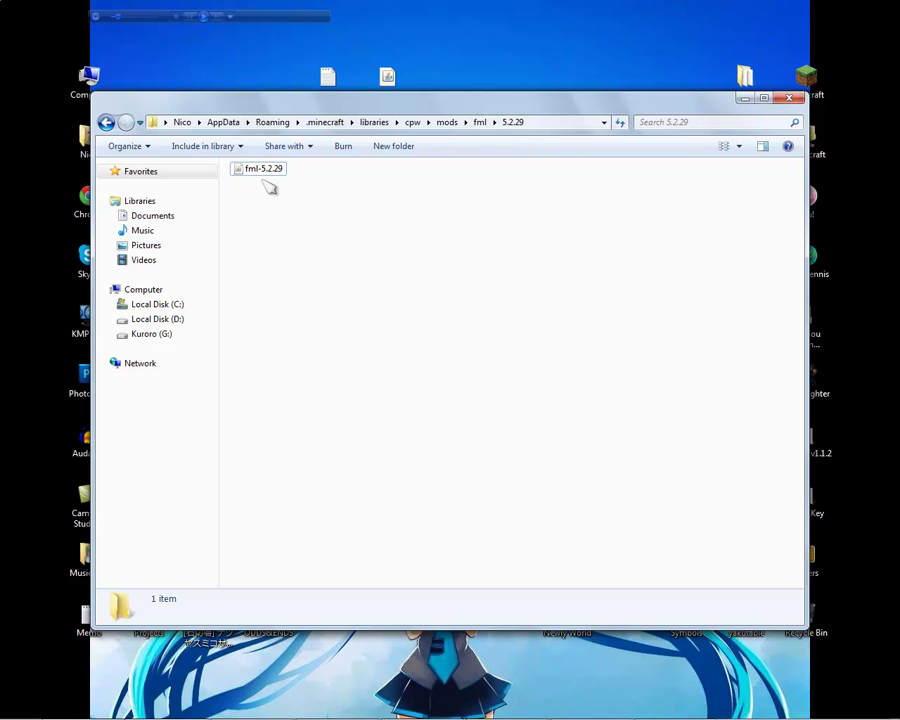
Close the .minecraft window and run Minecraft.exe from the desktop icon
click(108, 121)
click(108, 121)
click(106, 122)
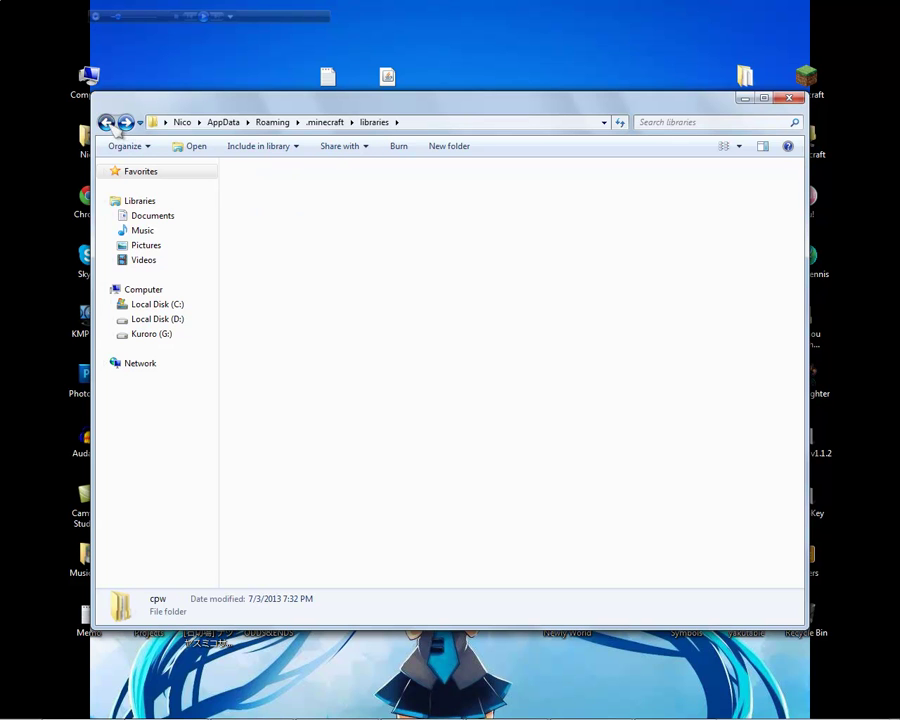
click(788, 97)
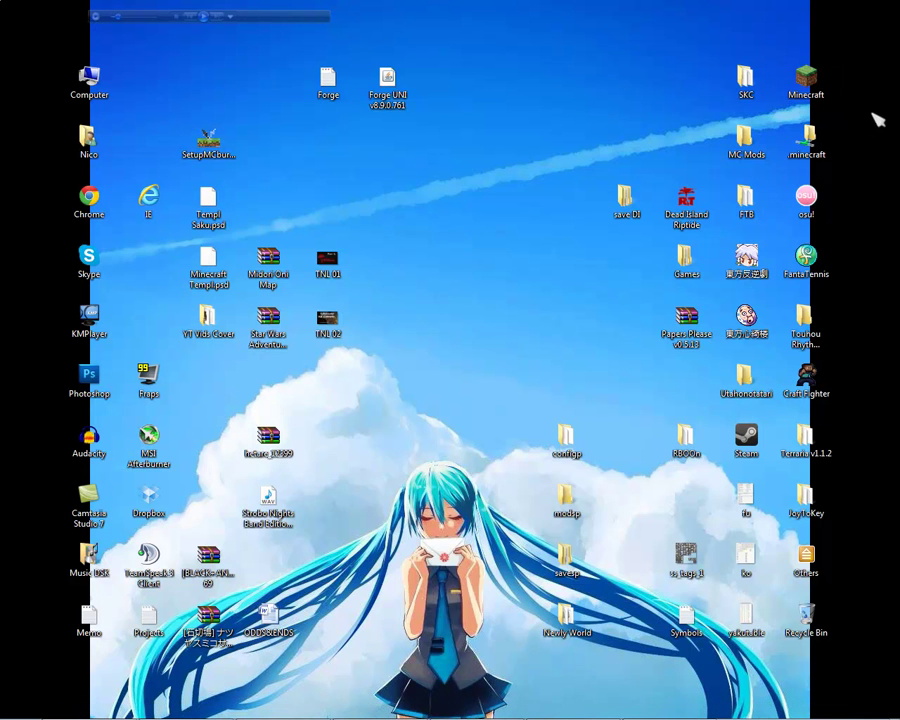
double_click(812, 88)
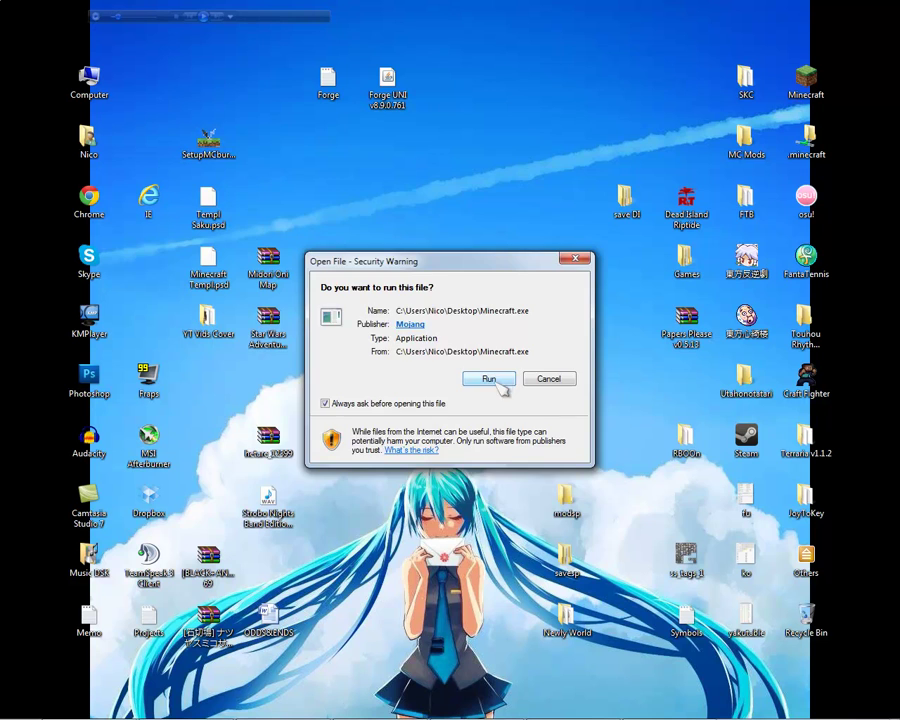
click(496, 382)
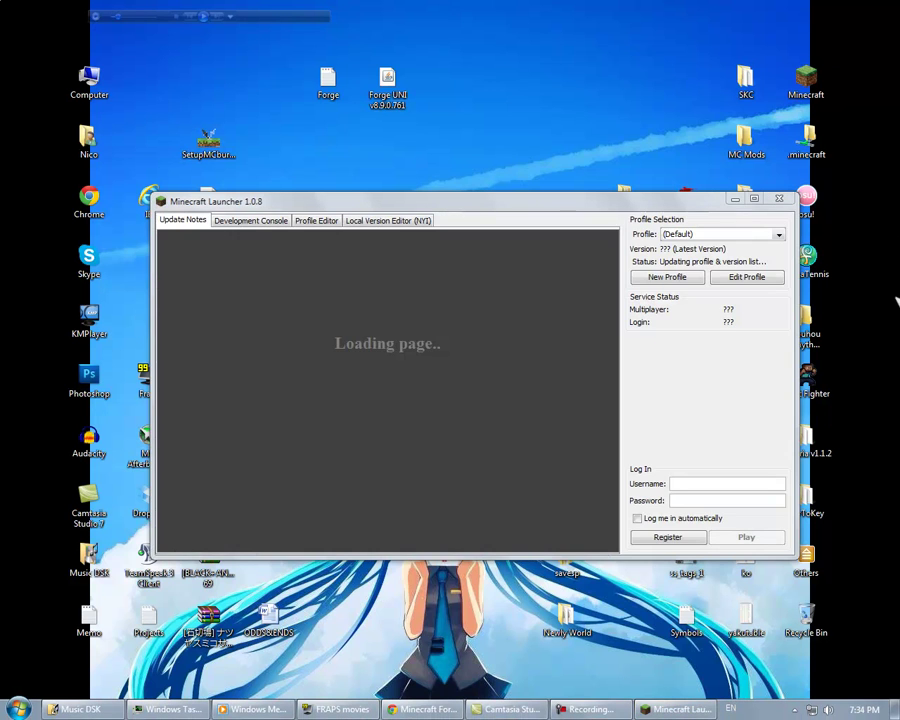
Start a new launcher profile using the release MC-Forge version
drag(621, 208, 588, 129)
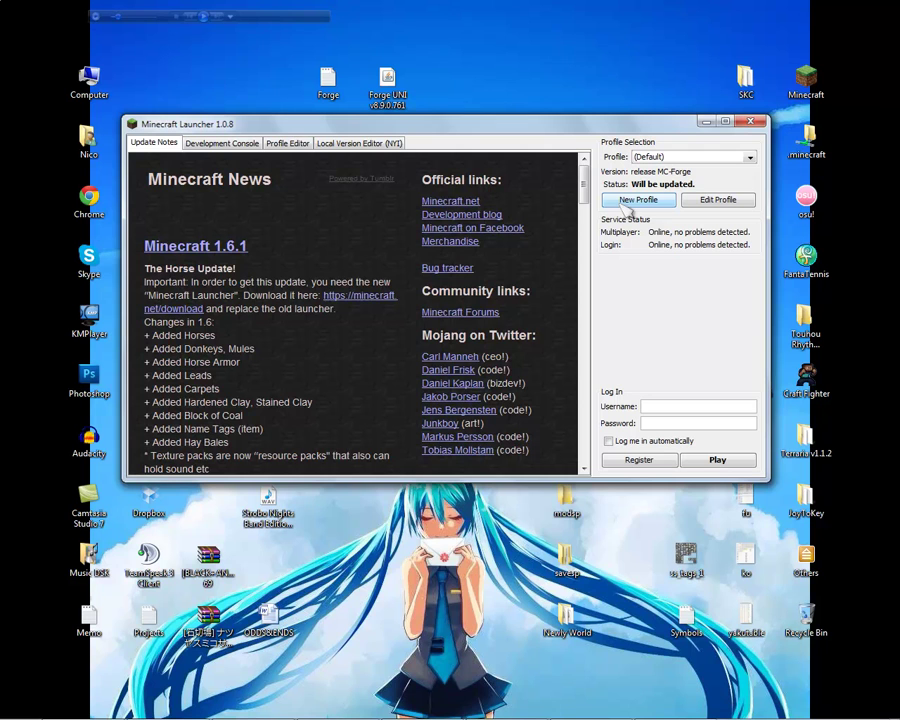
click(625, 206)
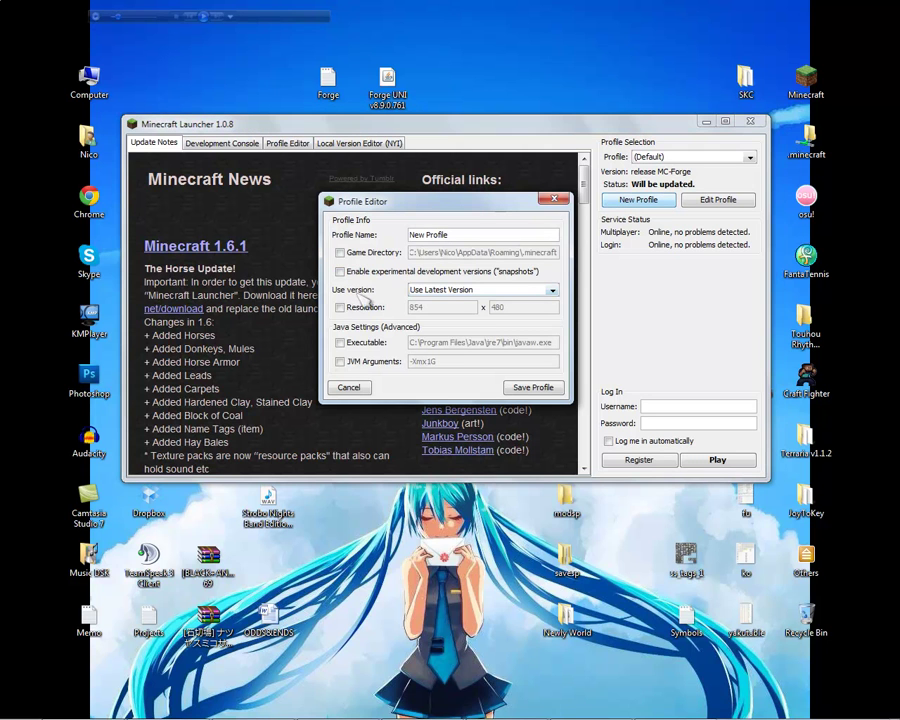
click(550, 291)
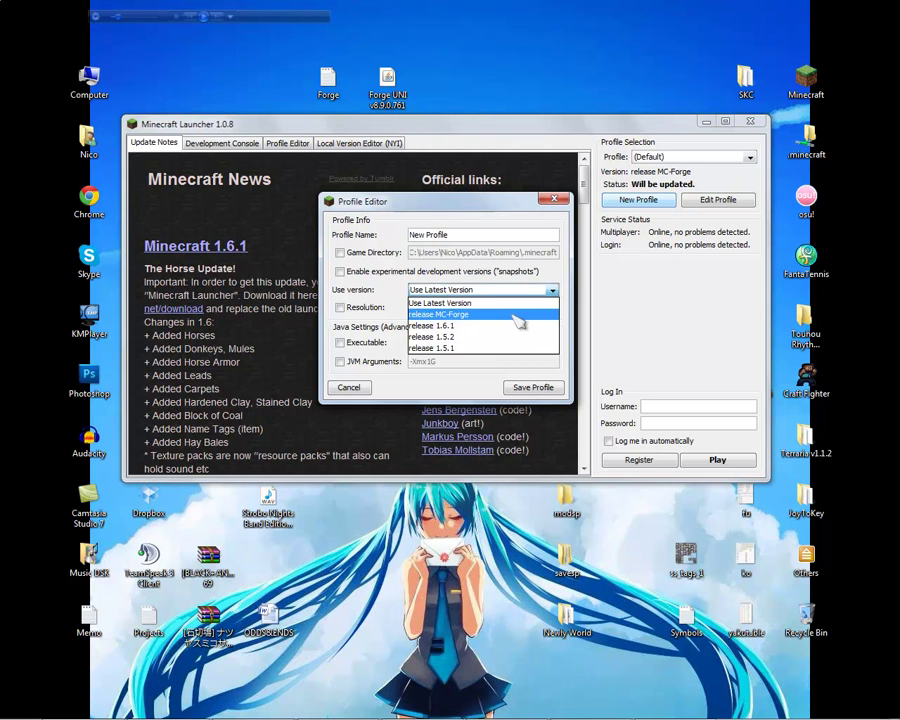
click(455, 315)
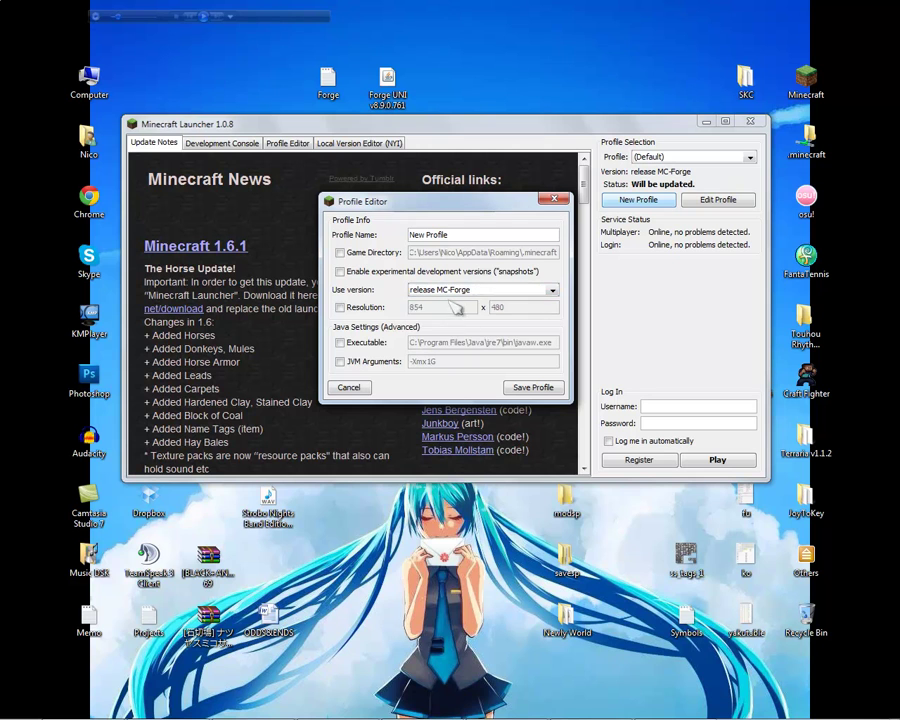
Set the profile resolution to 1280 x 720, name it Minecraft Forge, and save it
click(343, 309)
text(1280)
key(Tab)
text(720)
key(BackSpace)
key(BackSpace)
key(BackSpace)
key(BackSpace)
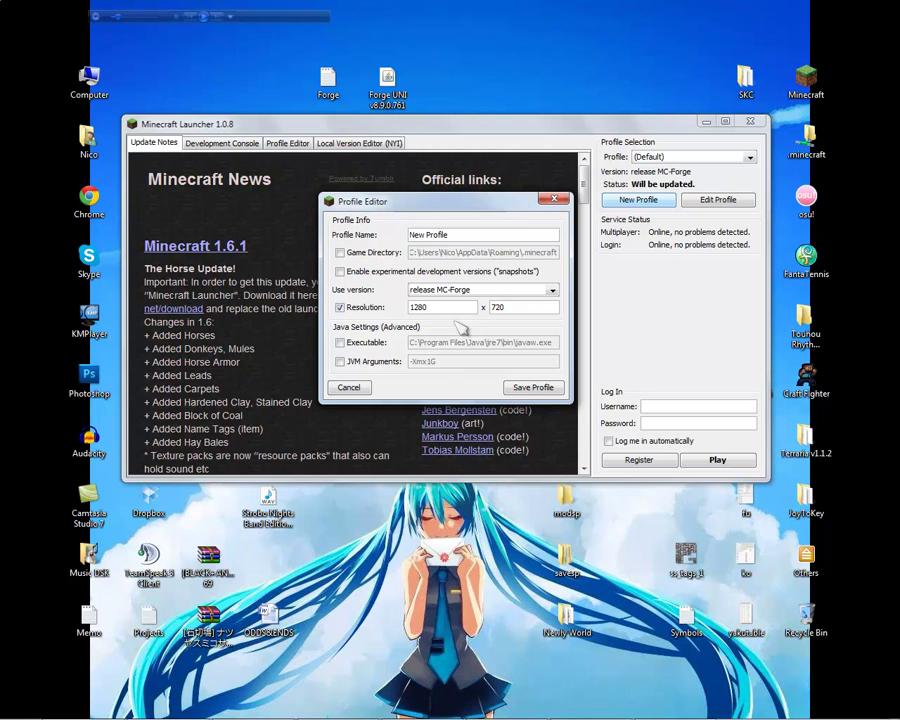
drag(472, 236, 384, 243)
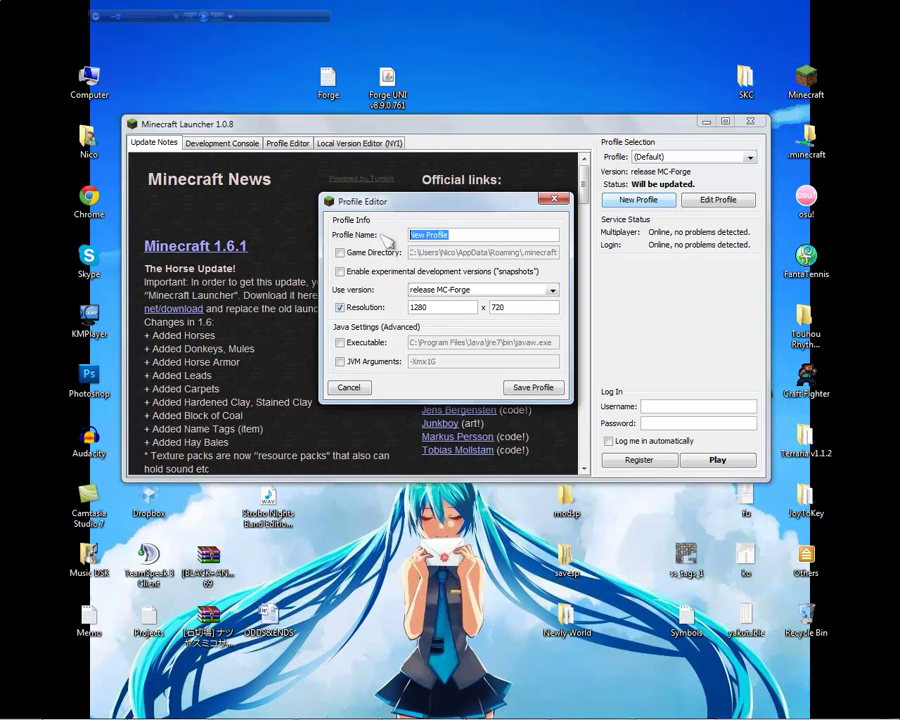
text(Minecraft Forge)
click(533, 388)
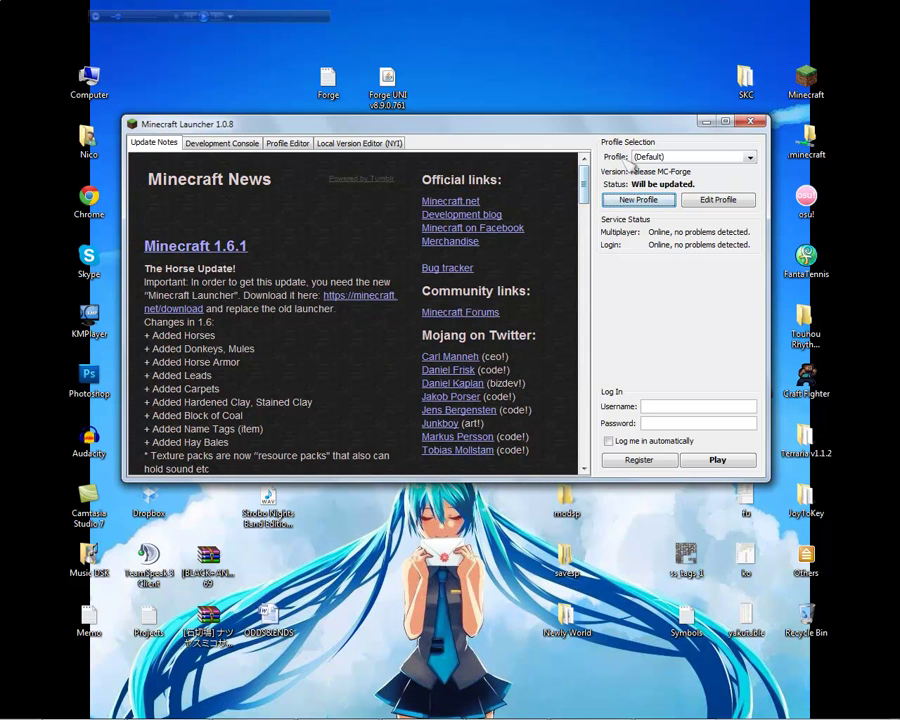
Select the Minecraft Forge profile, disable automatic login, enter the account username, and play
click(752, 158)
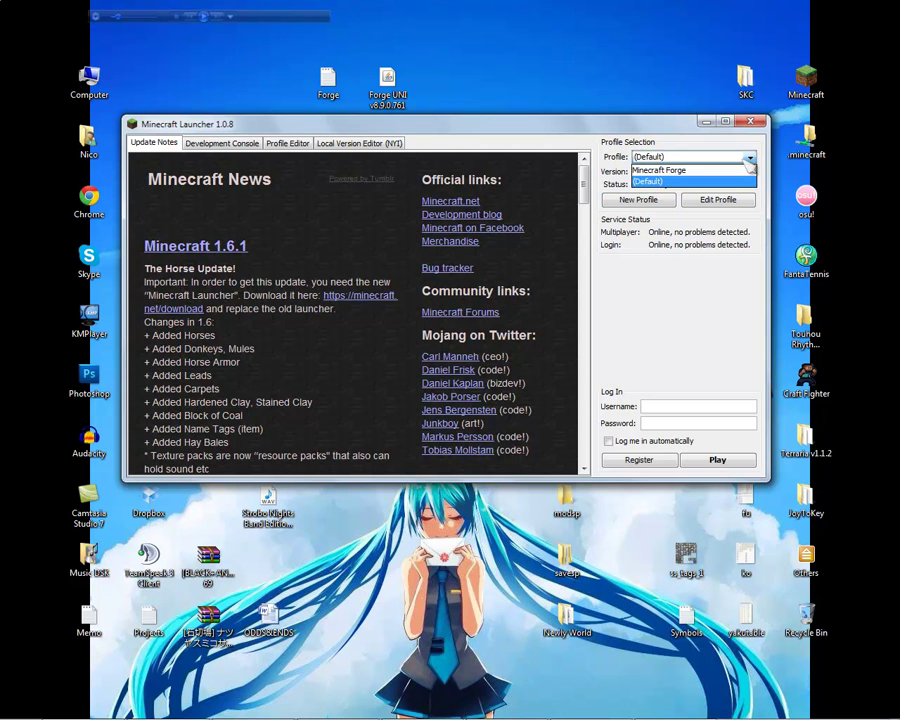
click(694, 175)
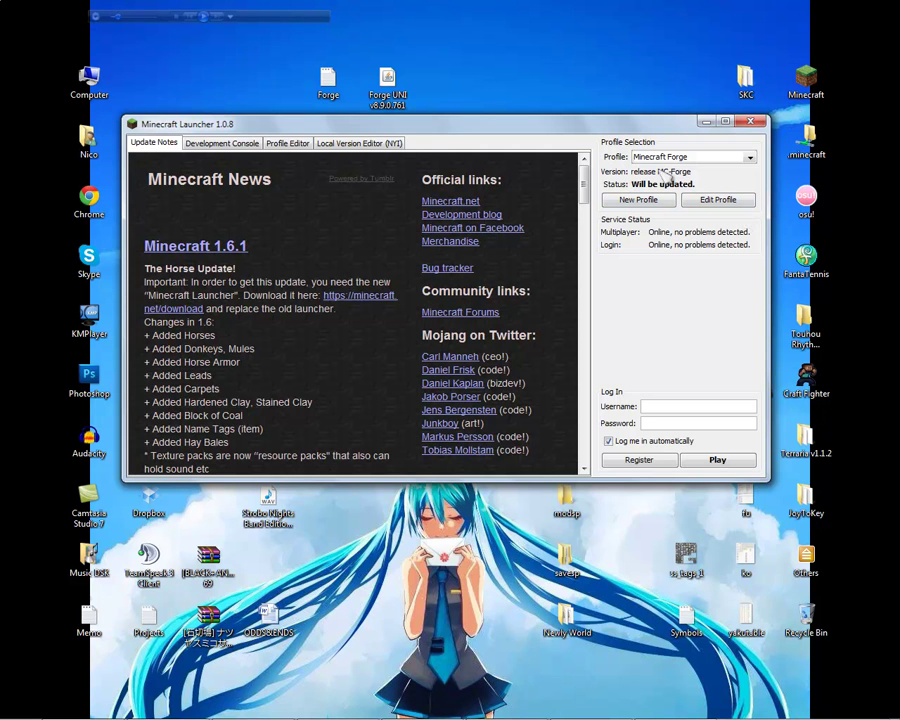
click(608, 441)
click(674, 405)
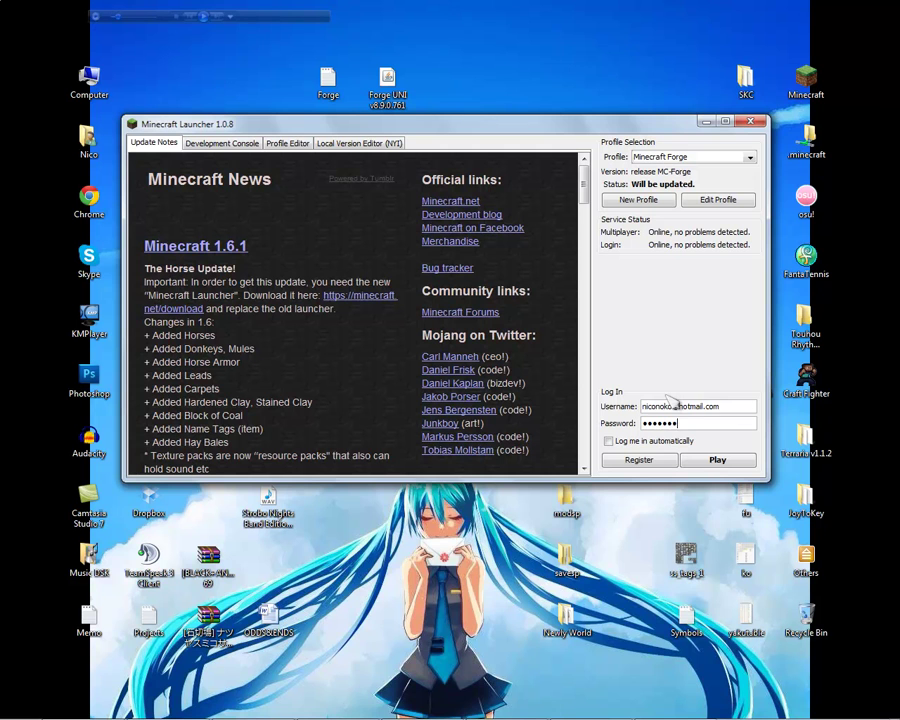
click(708, 464)
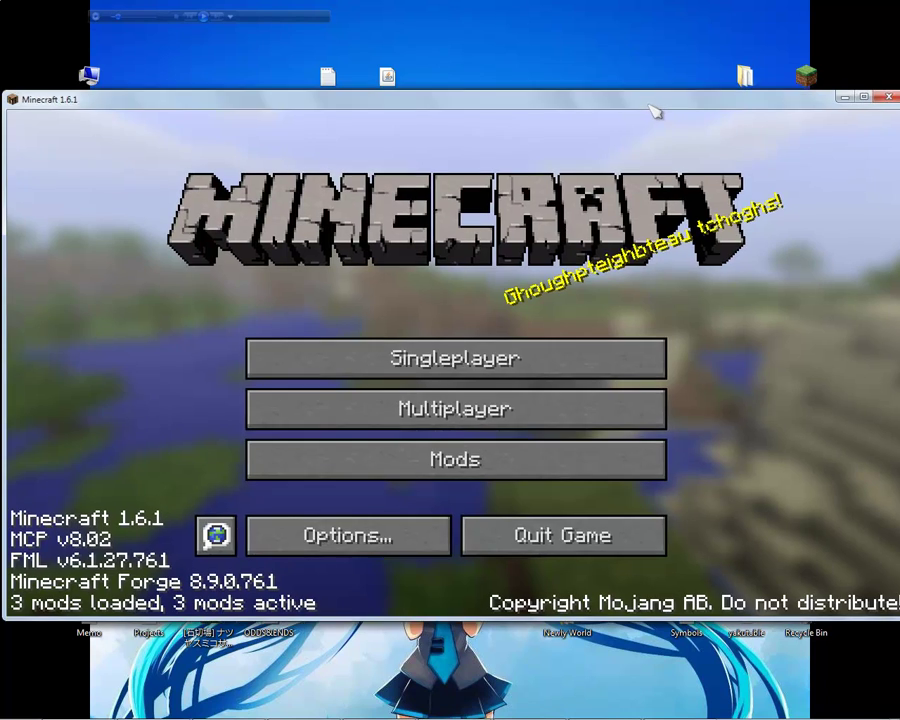
Move the Minecraft 1.6.1 title-screen window slightly up
drag(648, 103, 647, 88)
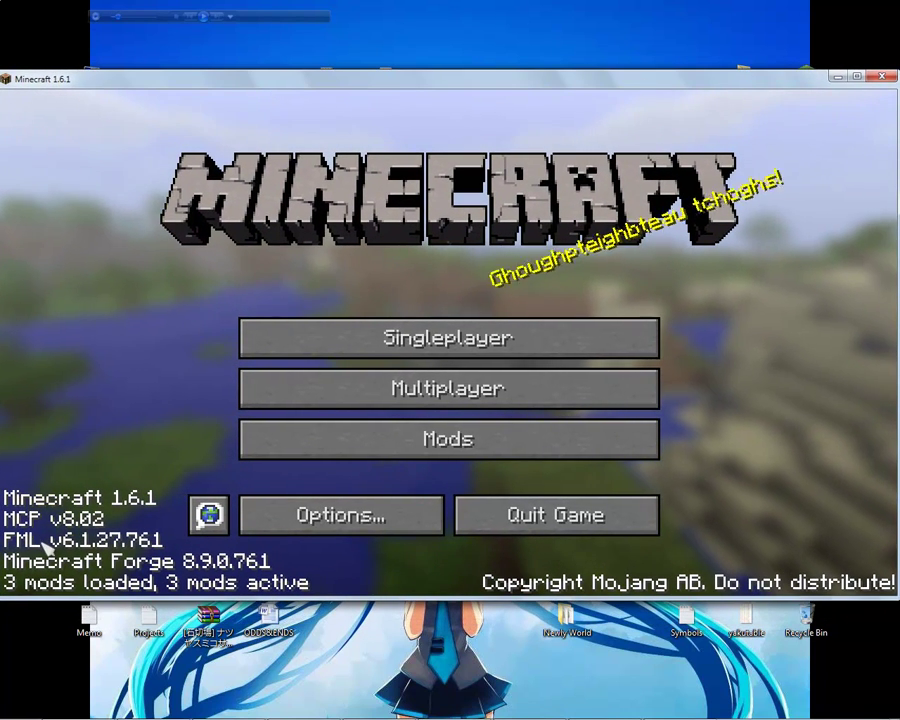